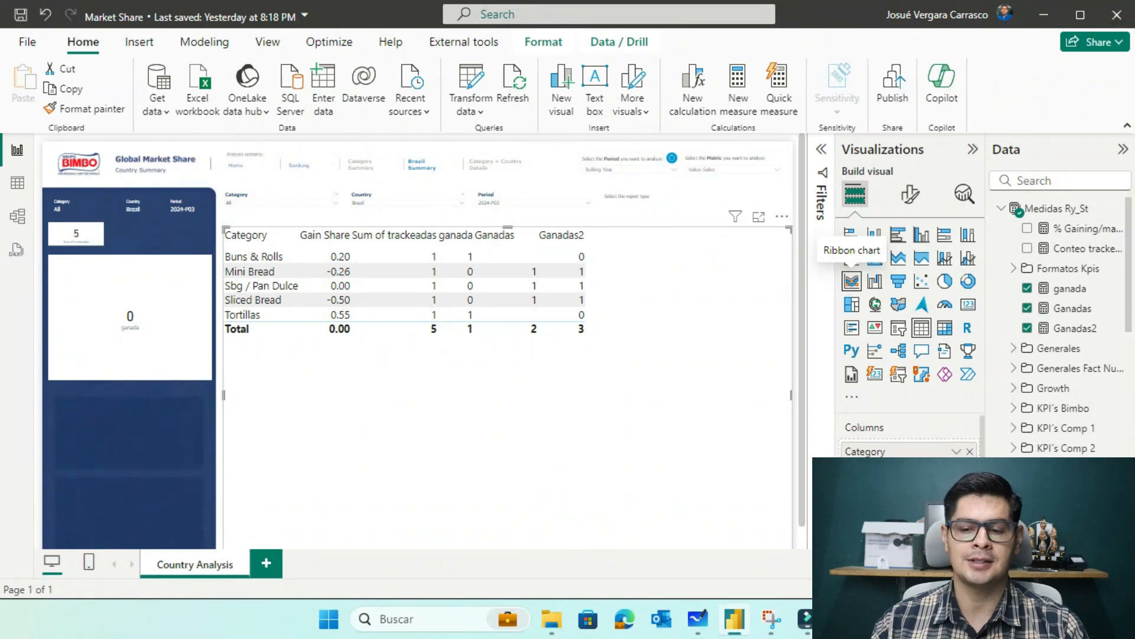
Switch to Microsoft Whiteboard and bring the category table with the Gain Share, ganada and Ganadas columns into close view.
{"action": "key", "text": "alt+Tab"}
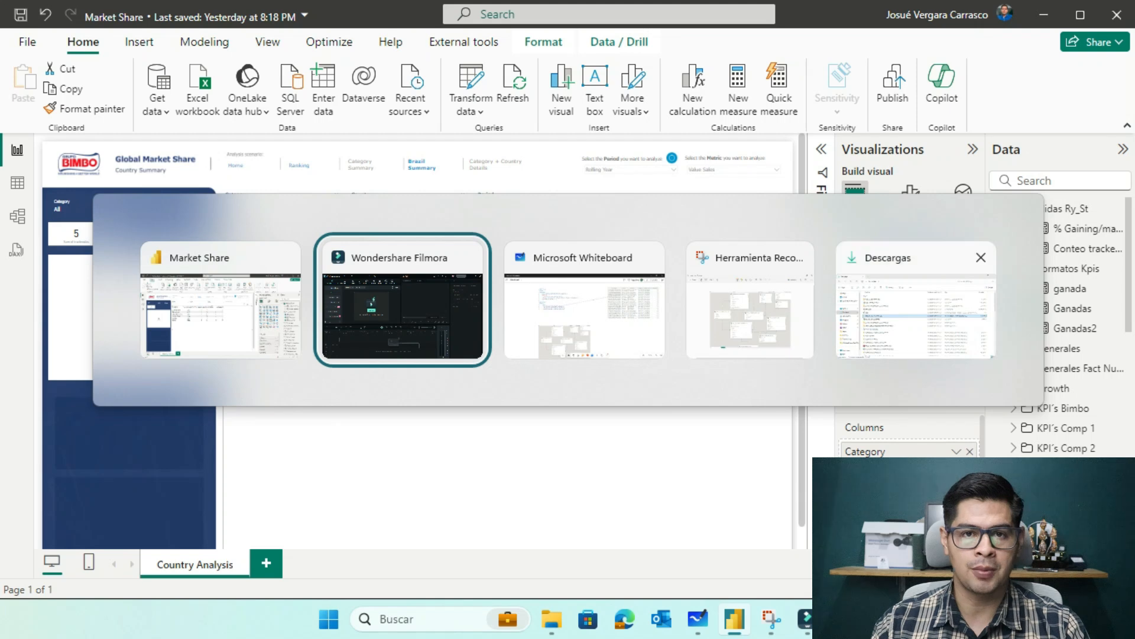
{"action": "key", "text": "Tab"}
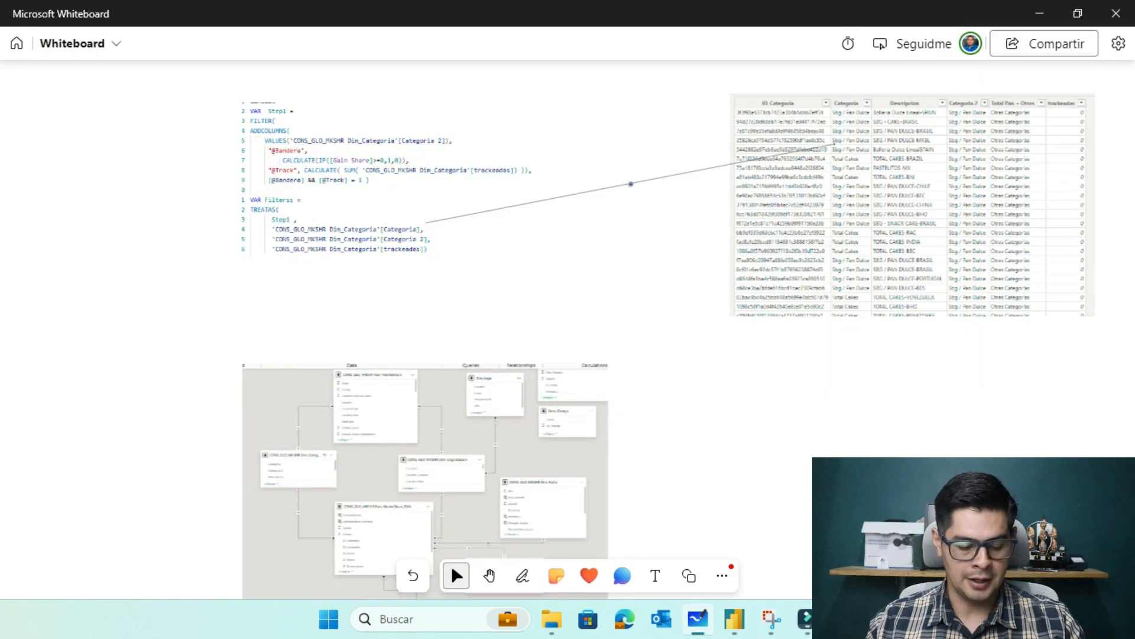
{"action": "left_click", "coordinate": [489, 576]}
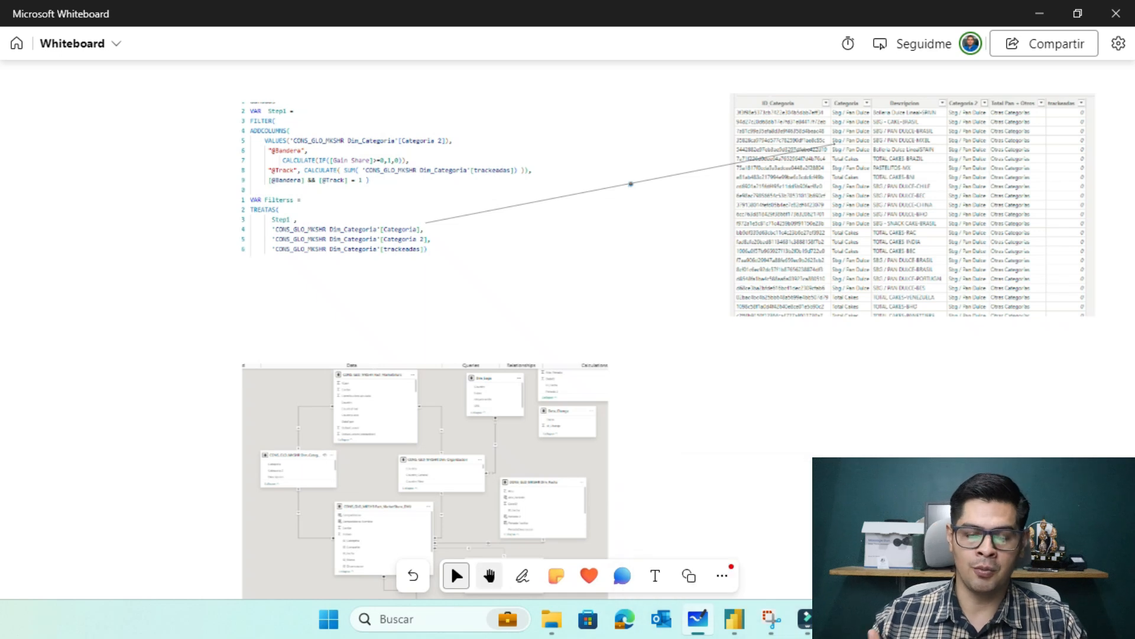
{"action": "left_click_drag", "start_coordinate": [532, 178], "coordinate": [508, 517]}
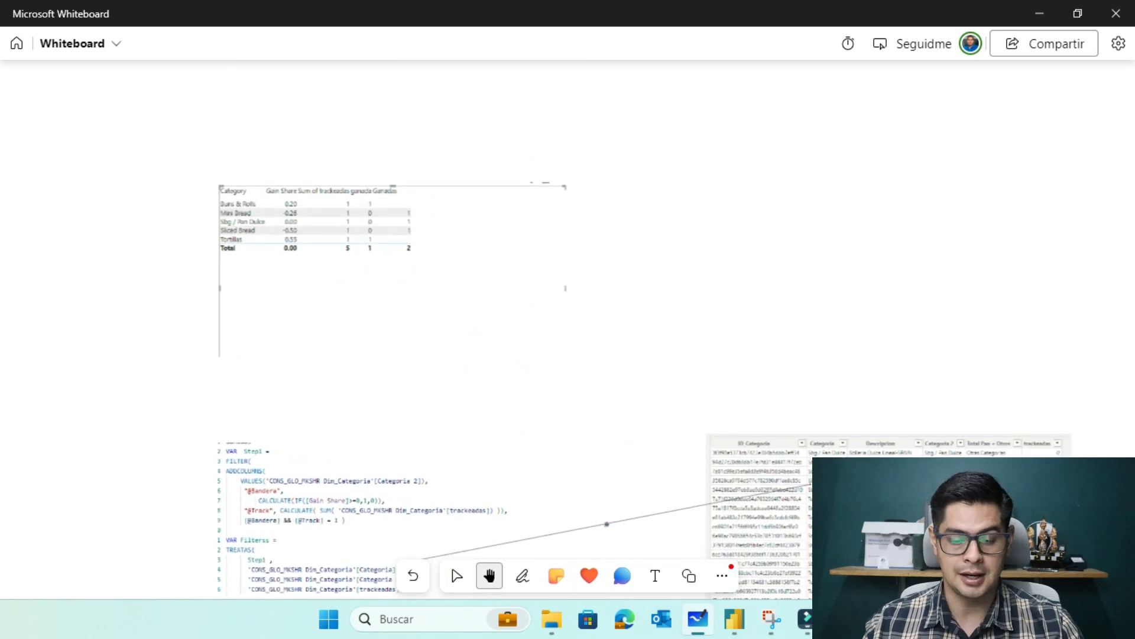
{"action": "scroll", "coordinate": [271, 277], "scroll_direction": "up", "scroll_amount": 5}
{"action": "left_click_drag", "start_coordinate": [270, 277], "coordinate": [269, 329]}
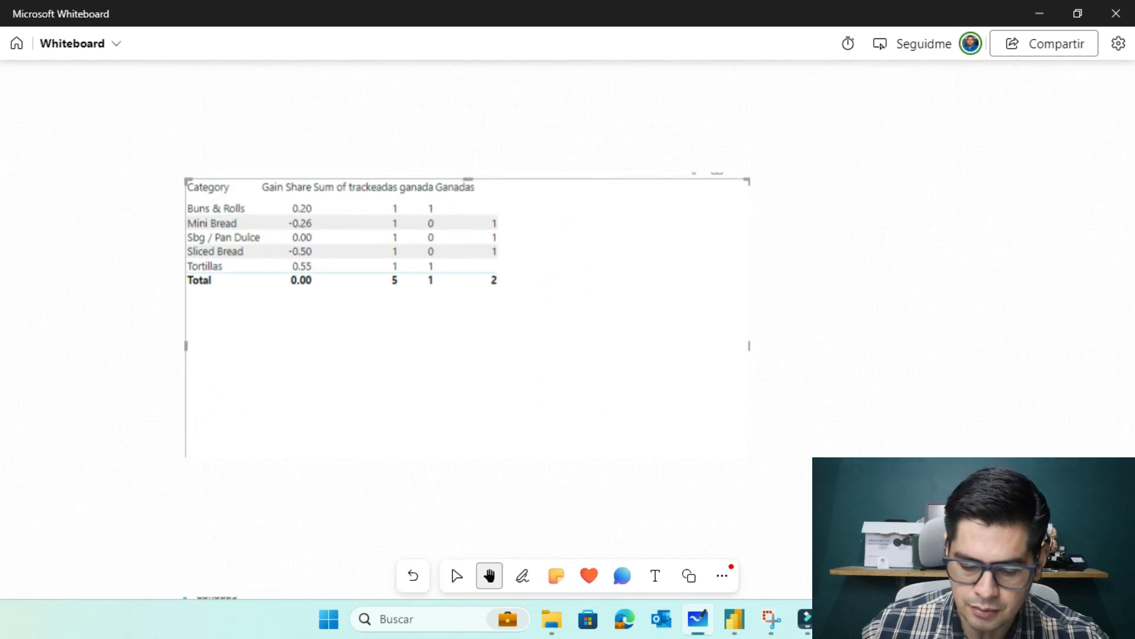
Switch to the Power BI report, show the full formula of the ganada measure and widen the ganada column in the category table.
{"action": "key", "text": "alt+Tab"}
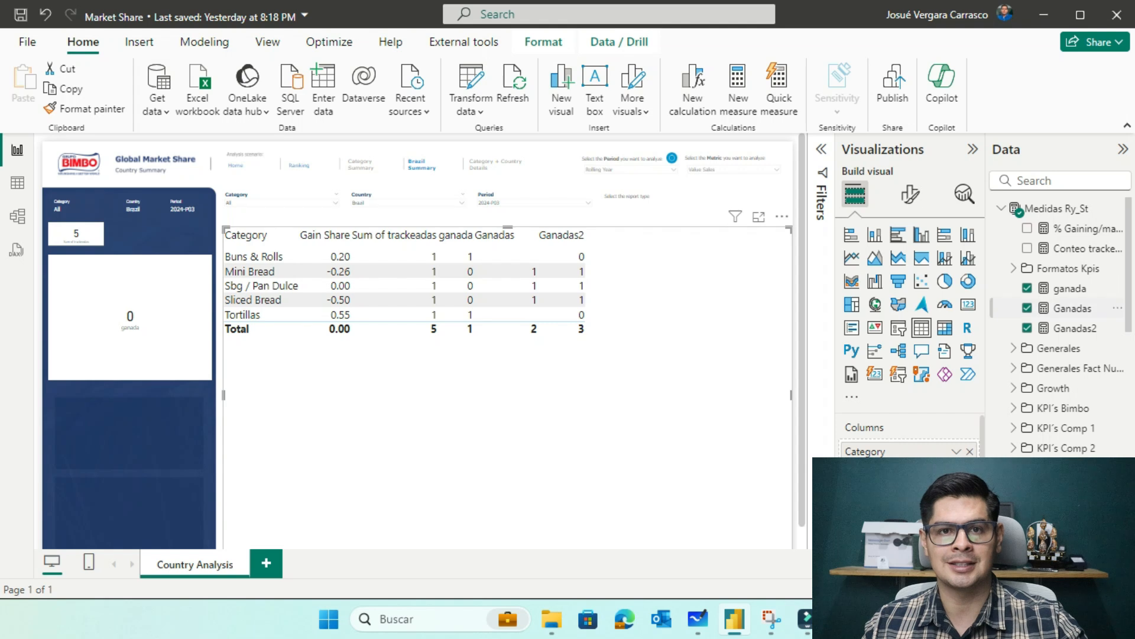
{"action": "key", "text": "alt+Tab"}
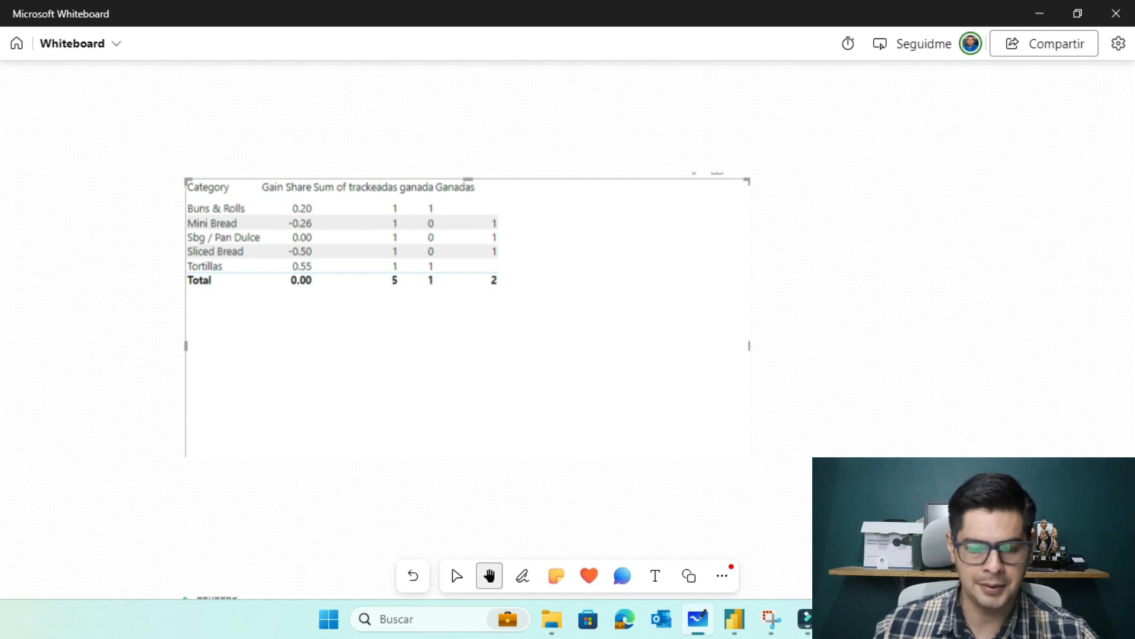
{"action": "key", "text": "alt+Tab"}
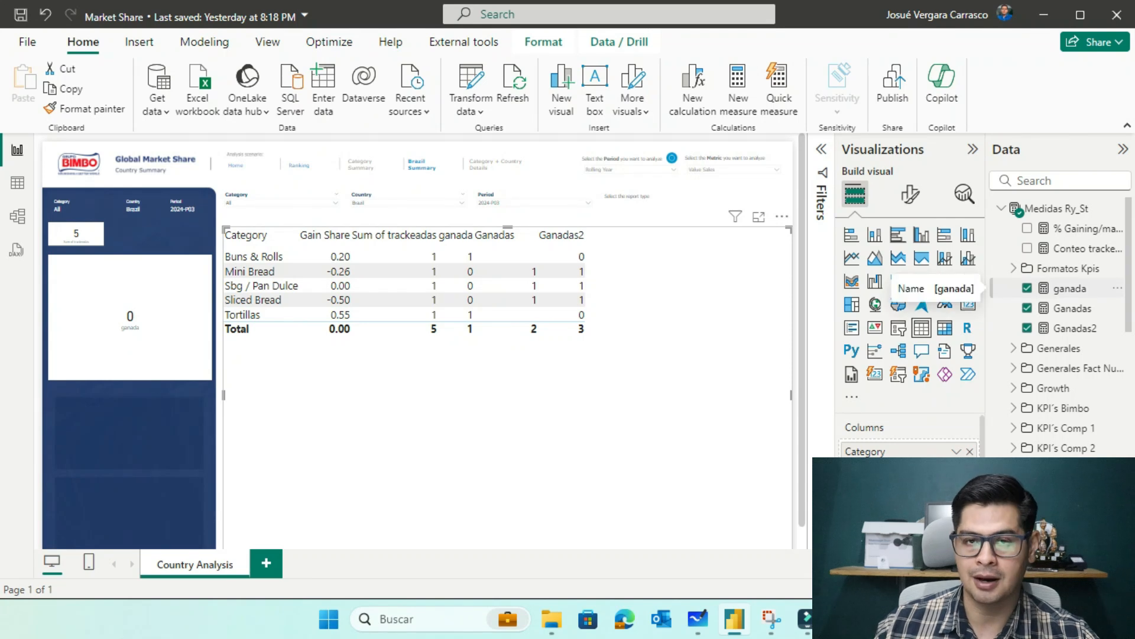
{"action": "left_click", "coordinate": [1067, 288]}
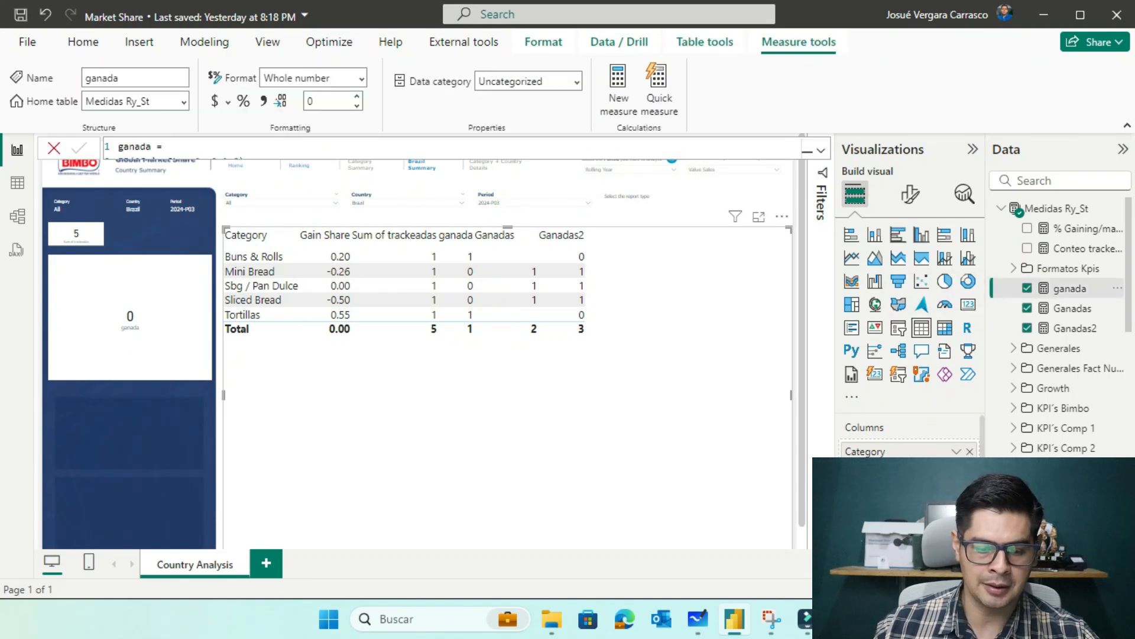
{"action": "left_click", "coordinate": [822, 150]}
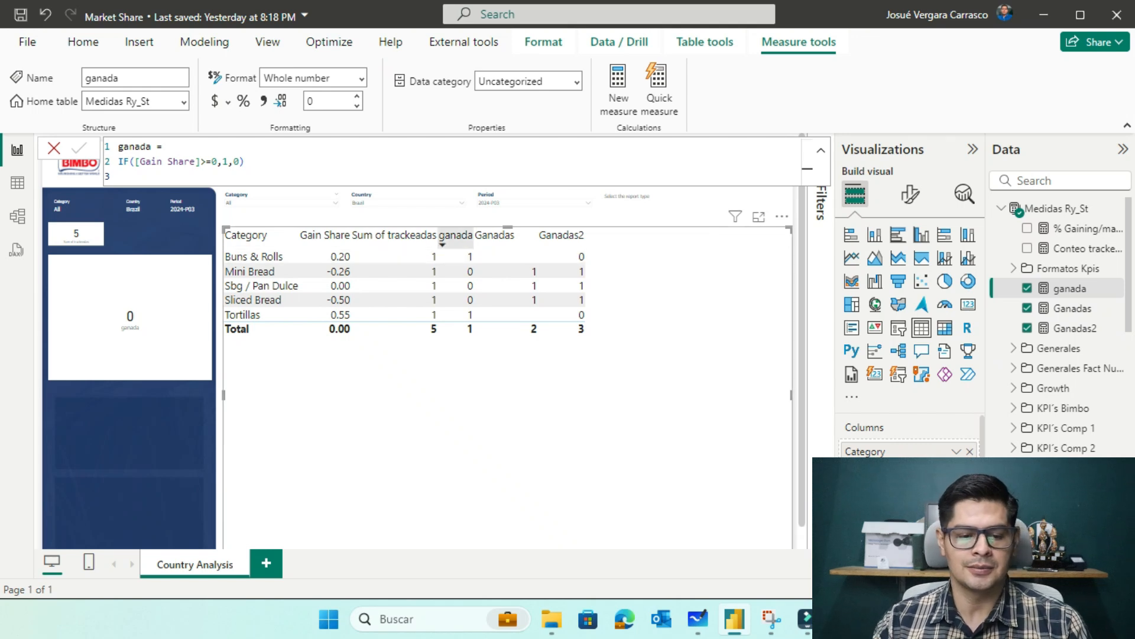
{"action": "left_click_drag", "start_coordinate": [473, 235], "coordinate": [518, 235]}
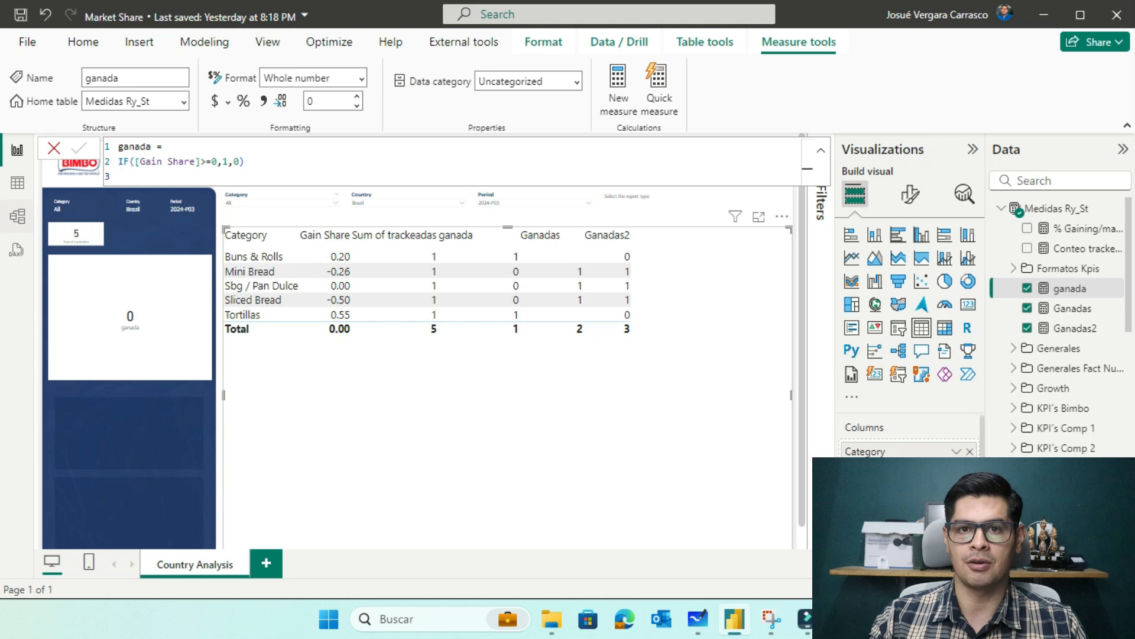
In the model diagram, reposition the CONS_GLO_MKSHR Dim_Categoria table further left and slightly up, and lengthen its card to show all fields.
{"action": "left_click", "coordinate": [17, 216]}
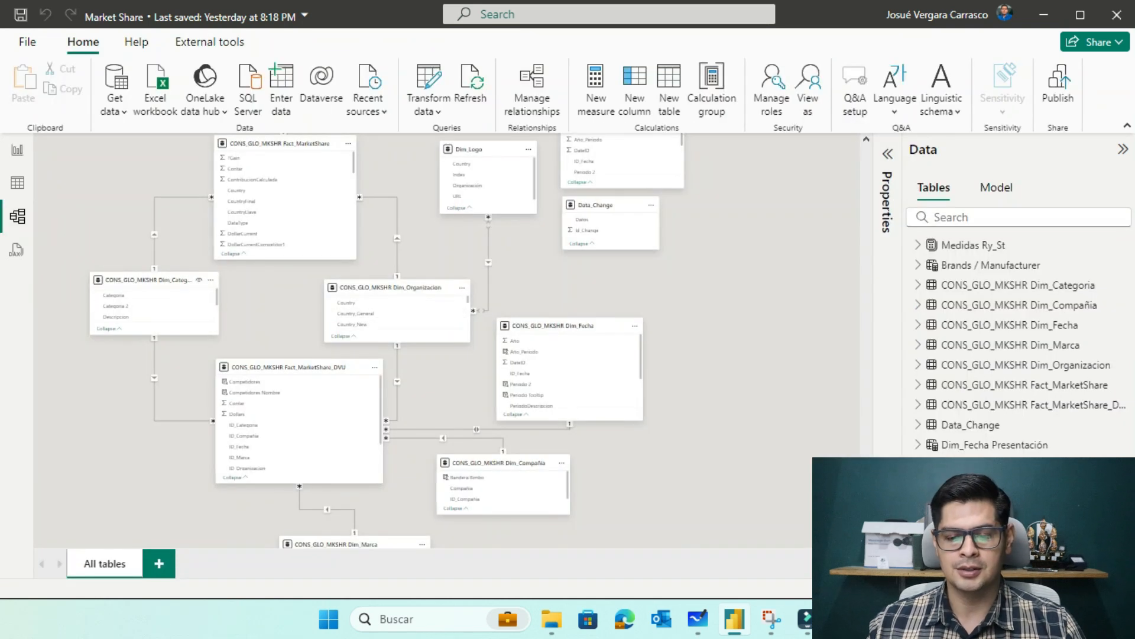
{"action": "left_click_drag", "start_coordinate": [195, 279], "coordinate": [170, 279]}
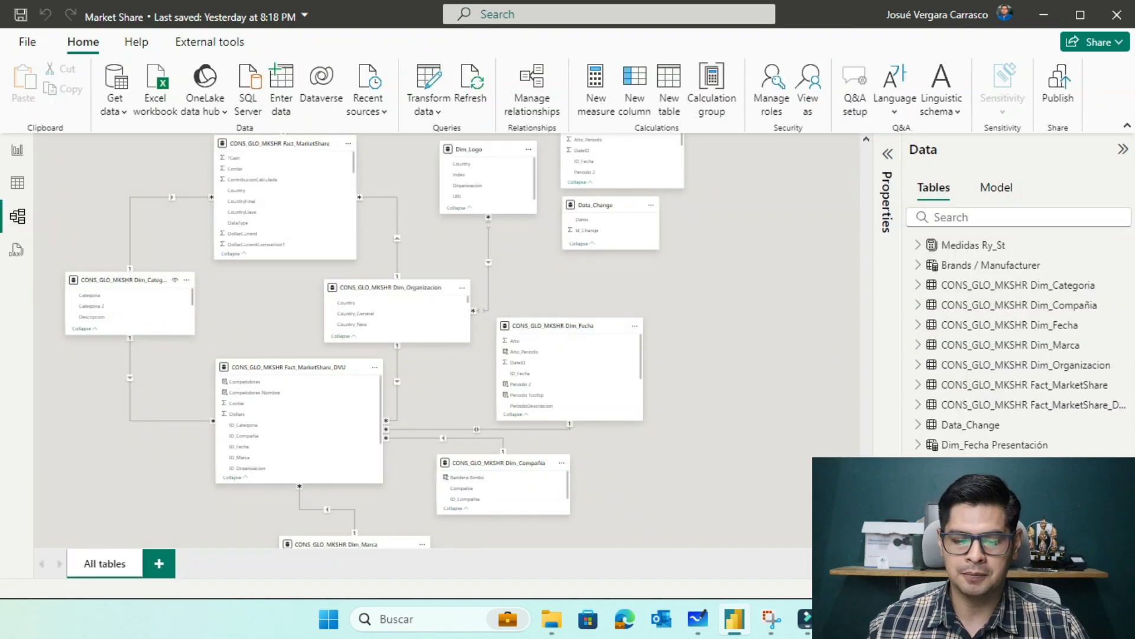
{"action": "scroll", "coordinate": [118, 438], "scroll_direction": "up", "scroll_amount": 4}
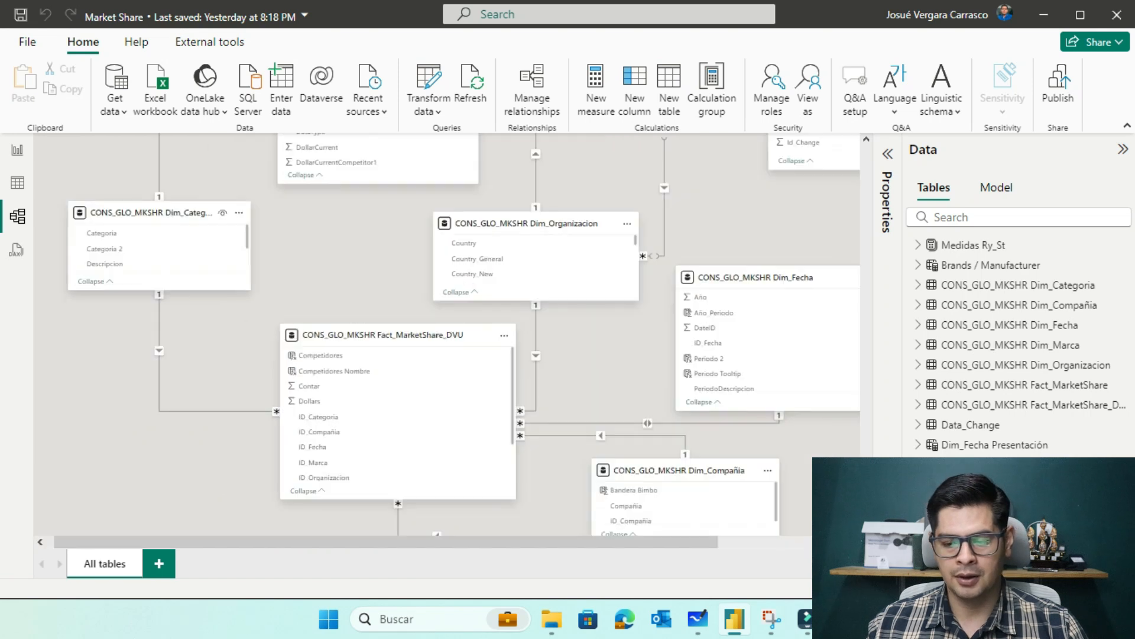
{"action": "left_click_drag", "start_coordinate": [153, 213], "coordinate": [152, 203]}
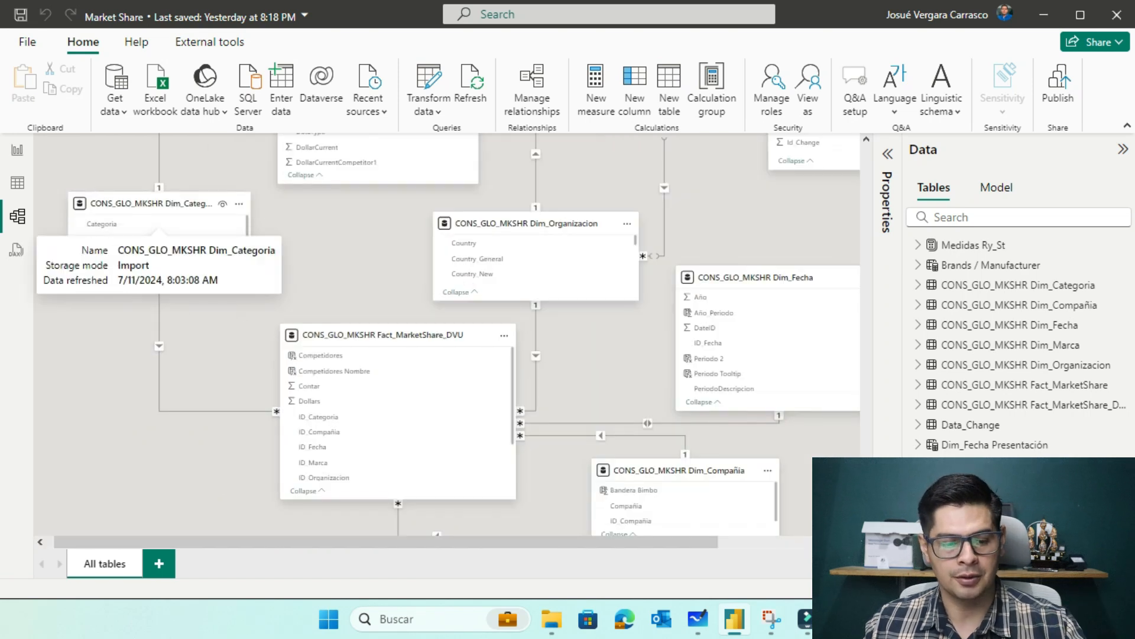
{"action": "scroll", "coordinate": [159, 203], "scroll_direction": "left", "scroll_amount": 1}
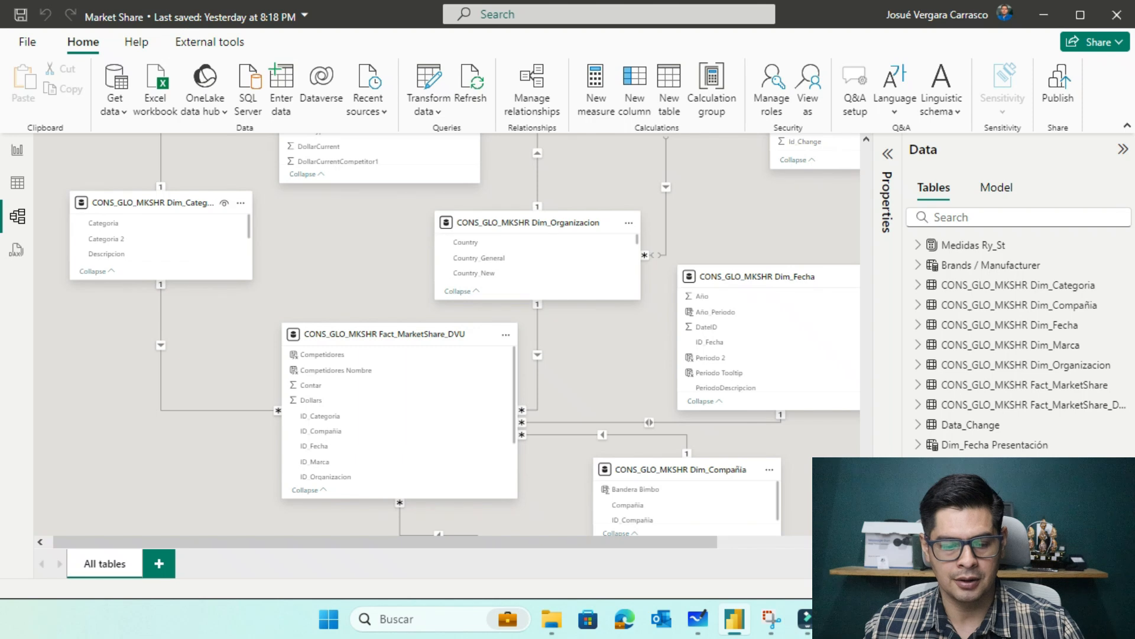
{"action": "left_click", "coordinate": [153, 204]}
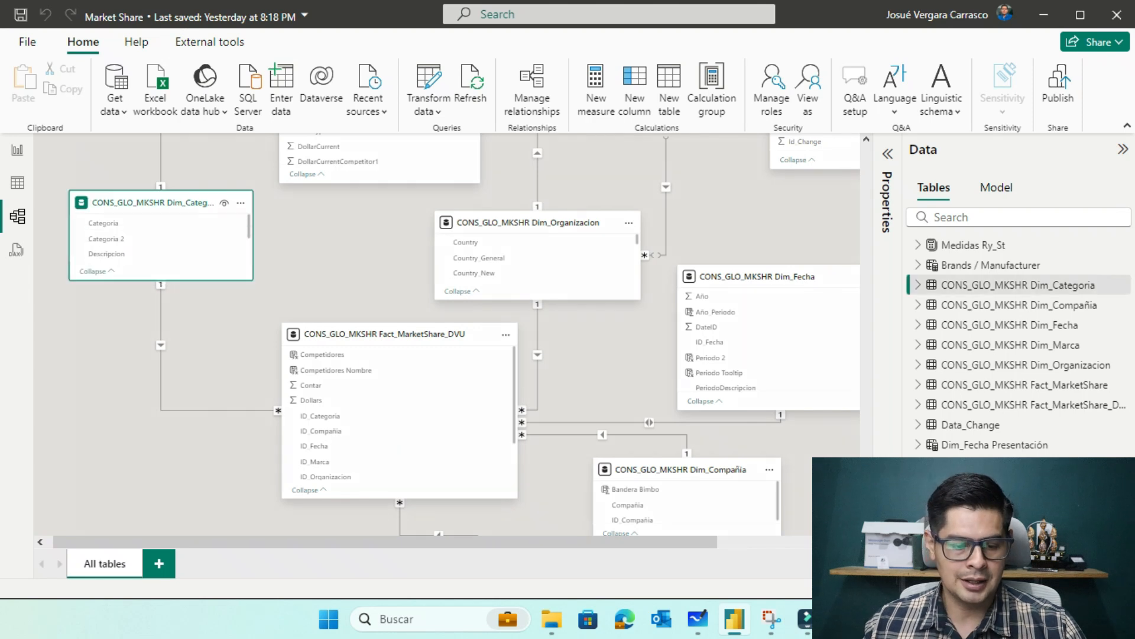
{"action": "left_click_drag", "start_coordinate": [155, 280], "coordinate": [154, 383]}
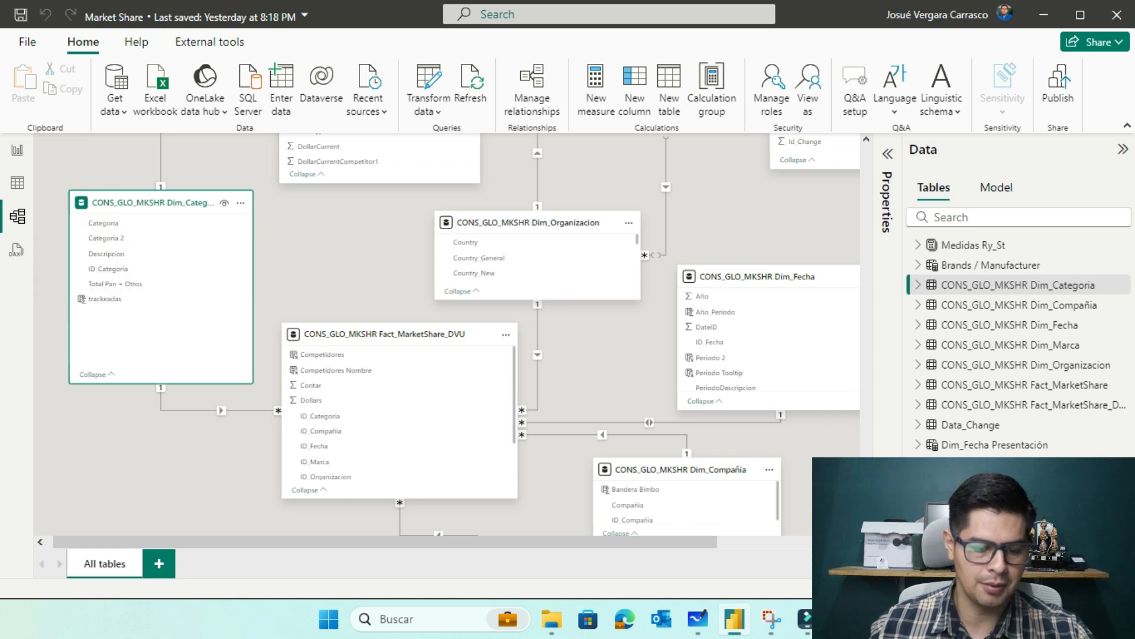
Examine the remaining tables in the model diagram and the rows of Dim_Categoria, including its trackeadas column.
{"action": "scroll", "coordinate": [408, 275], "scroll_direction": "up", "scroll_amount": 4}
{"action": "scroll", "coordinate": [408, 276], "scroll_direction": "down", "scroll_amount": 8}
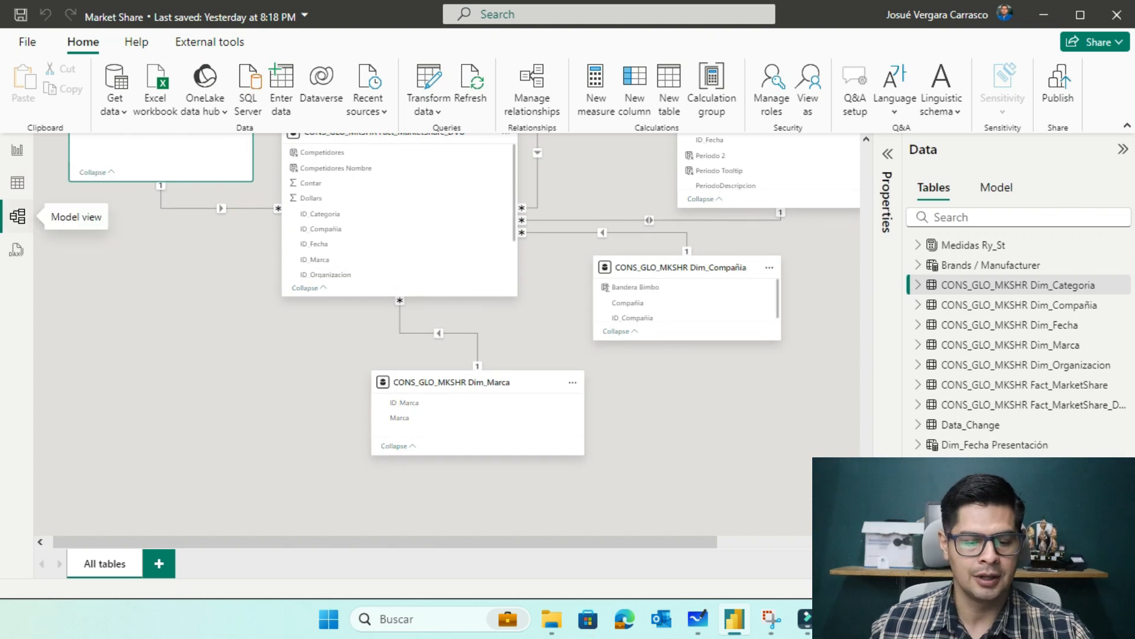
{"action": "left_click", "coordinate": [17, 182]}
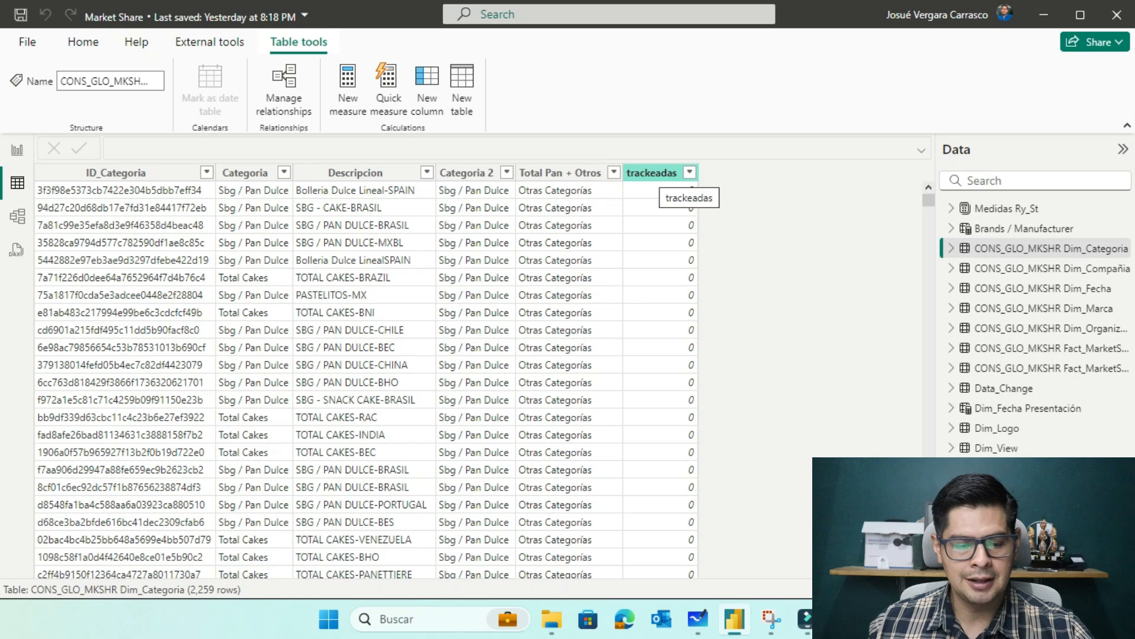
{"action": "left_click_drag", "start_coordinate": [928, 200], "coordinate": [929, 211]}
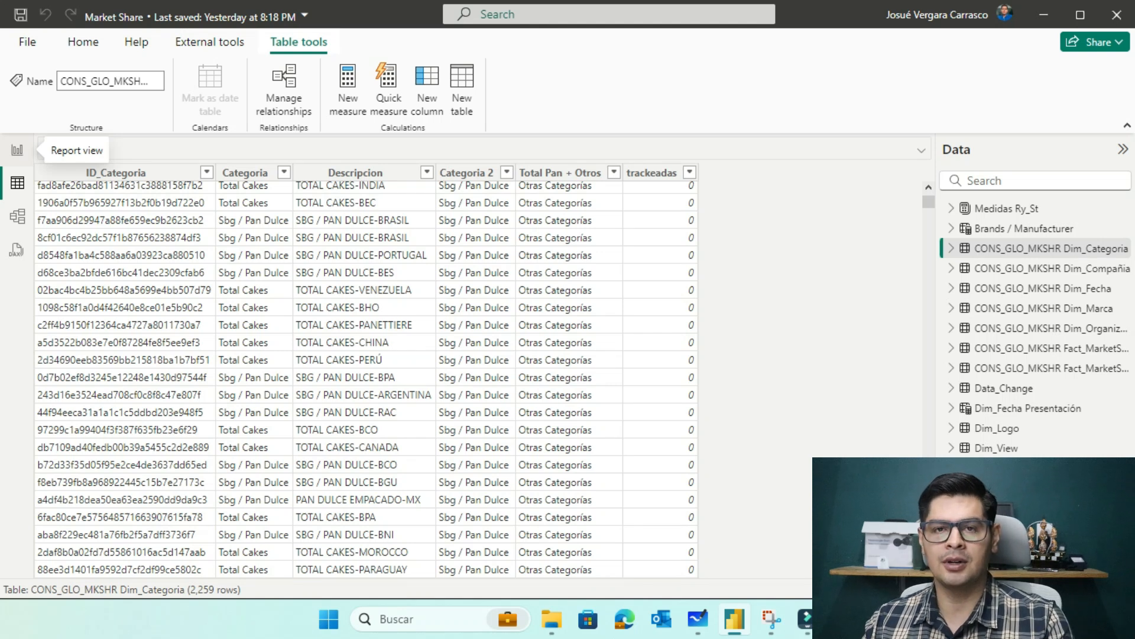
Return to the report, show the formula of the Ganadas measure and enlarge its text for reading.
{"action": "left_click", "coordinate": [17, 150]}
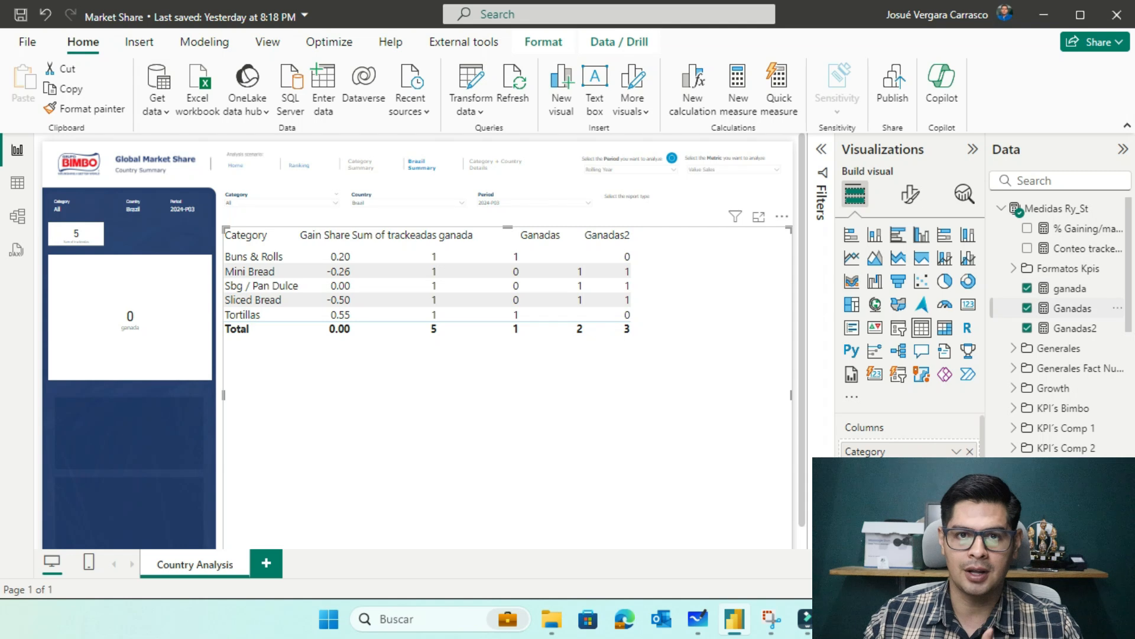
{"action": "left_click", "coordinate": [1073, 308]}
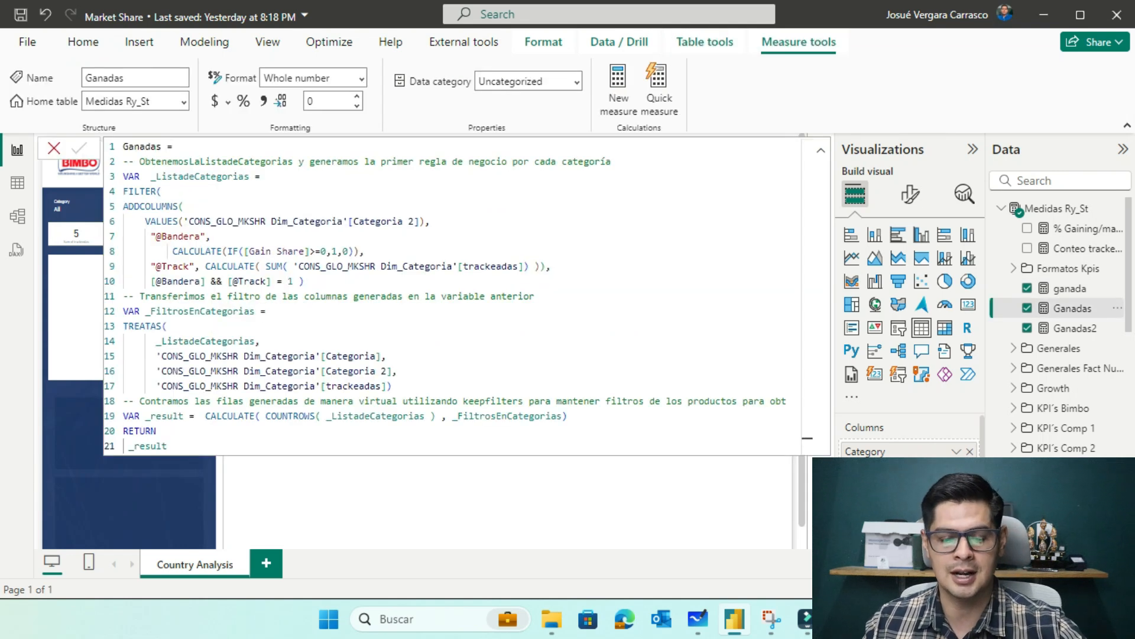
{"action": "key", "text": "ctrl+plus"}
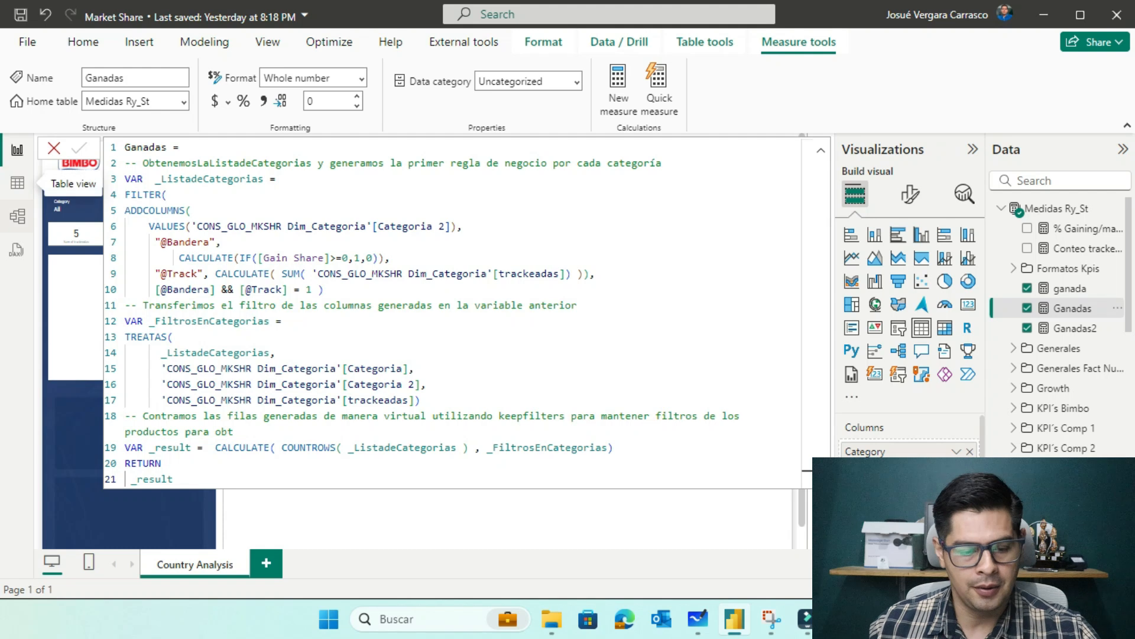
Look through the saved DAX queries and enlarge the query editor to show the whole code of Query 1.
{"action": "left_click", "coordinate": [16, 250]}
{"action": "left_click", "coordinate": [391, 255]}
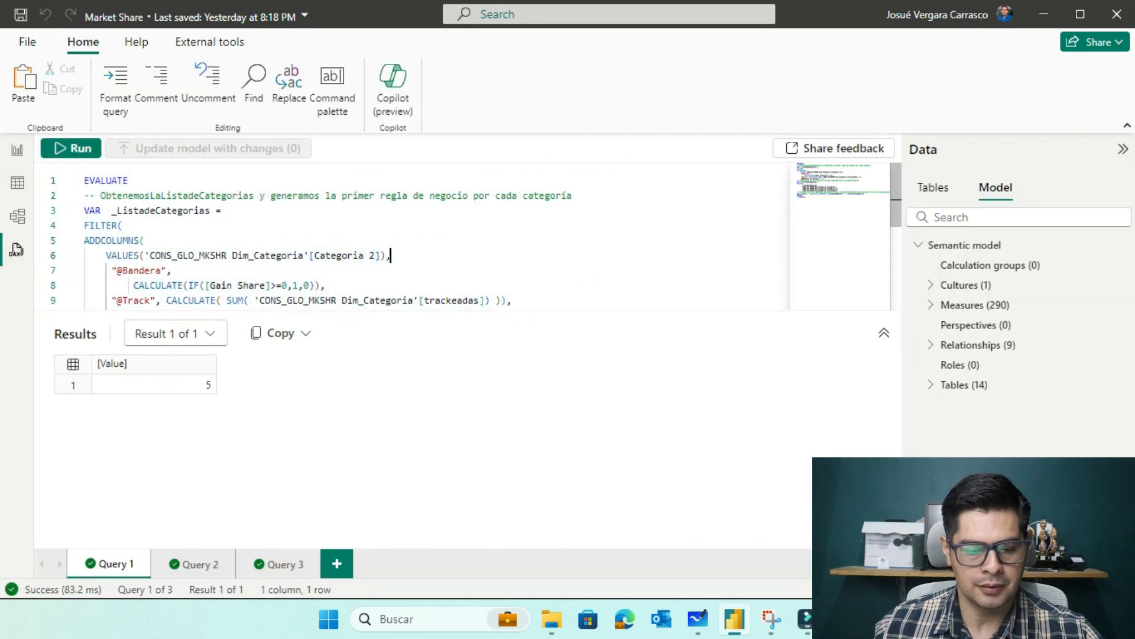
{"action": "left_click", "coordinate": [195, 563]}
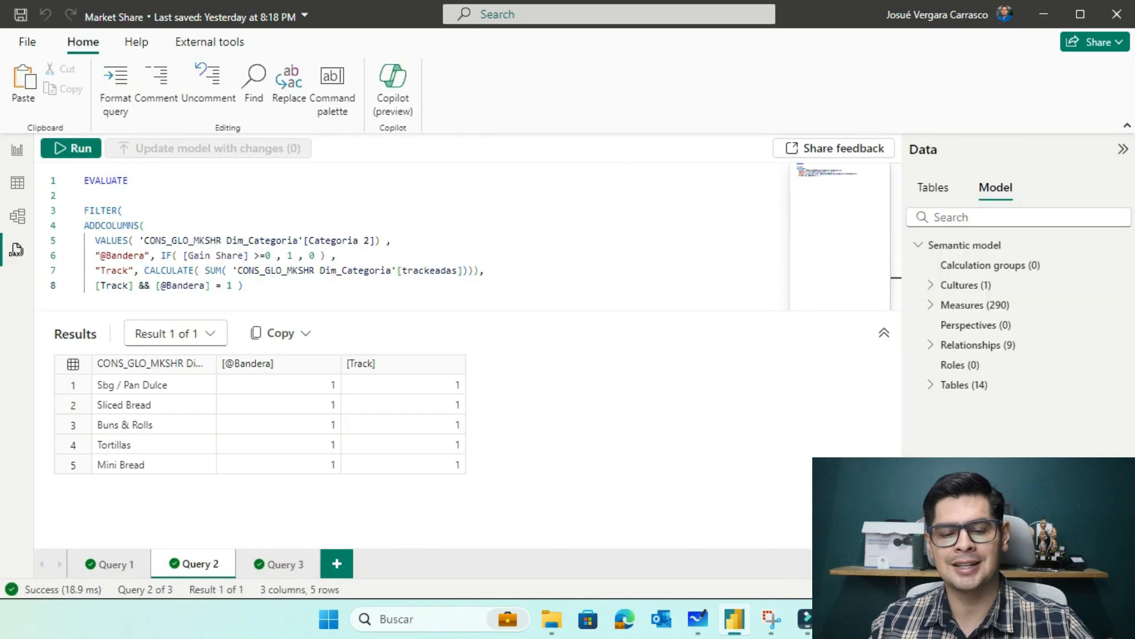
{"action": "left_click", "coordinate": [281, 564]}
{"action": "left_click", "coordinate": [112, 564]}
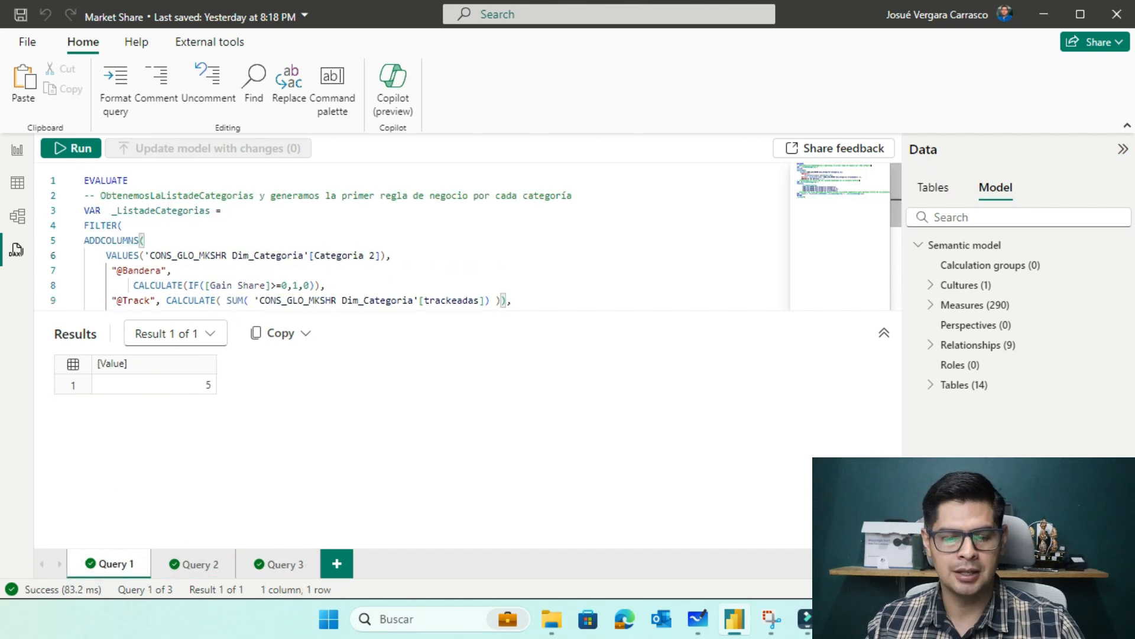
{"action": "left_click_drag", "start_coordinate": [366, 312], "coordinate": [366, 506]}
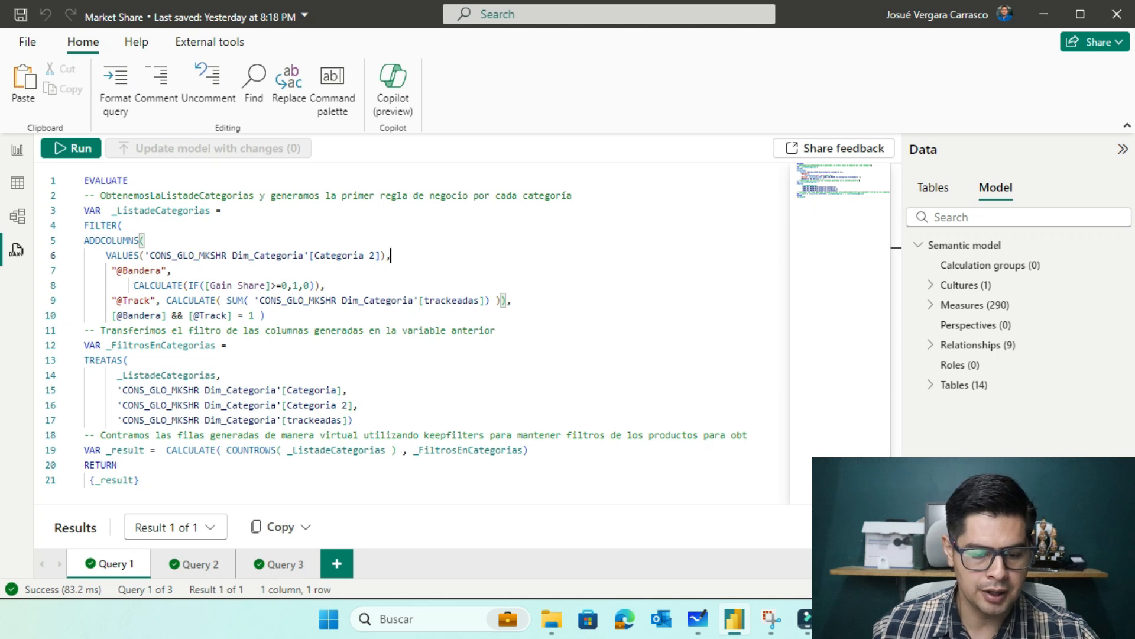
Switch to Microsoft Whiteboard to review the category table again, and return to the DAX query in Power BI.
{"action": "mouse_move", "coordinate": [698, 620]}
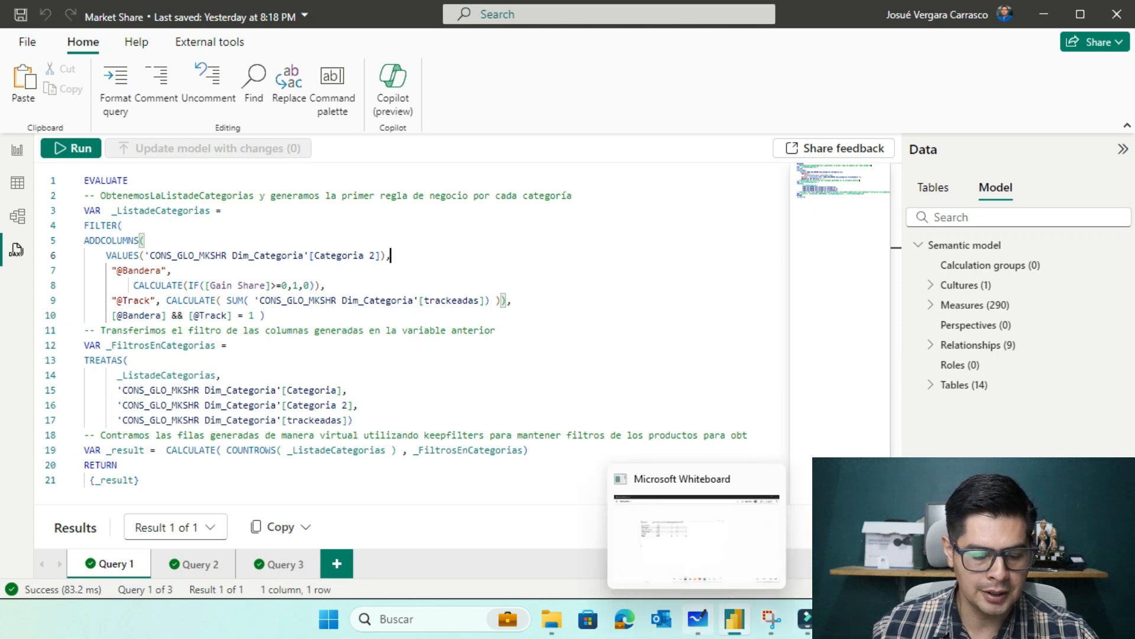
{"action": "left_click", "coordinate": [699, 541]}
{"action": "scroll", "coordinate": [467, 295], "scroll_direction": "down", "scroll_amount": 2}
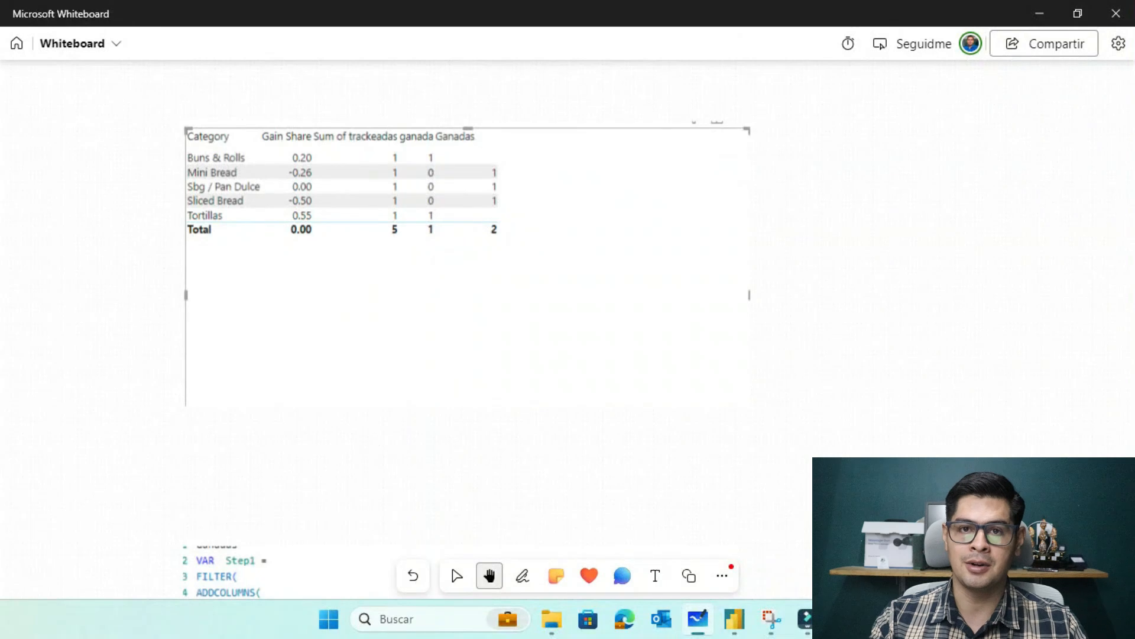
{"action": "key", "text": "alt+Tab"}
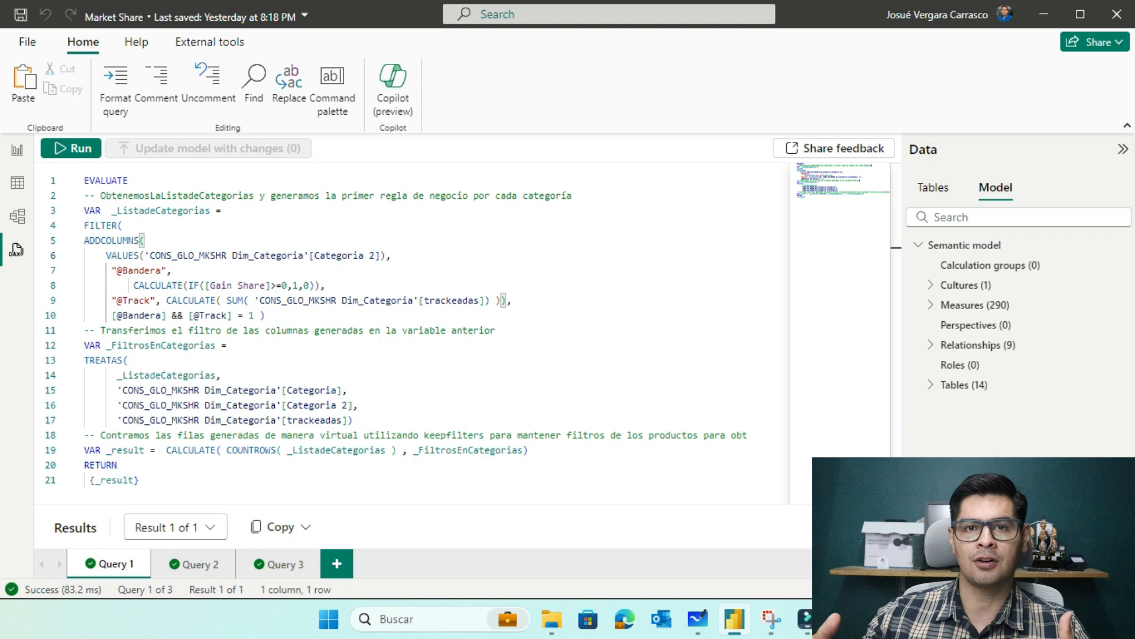
Open Query 2 and delete the whole FILTER expression below EVALUATE.
{"action": "left_click", "coordinate": [194, 564]}
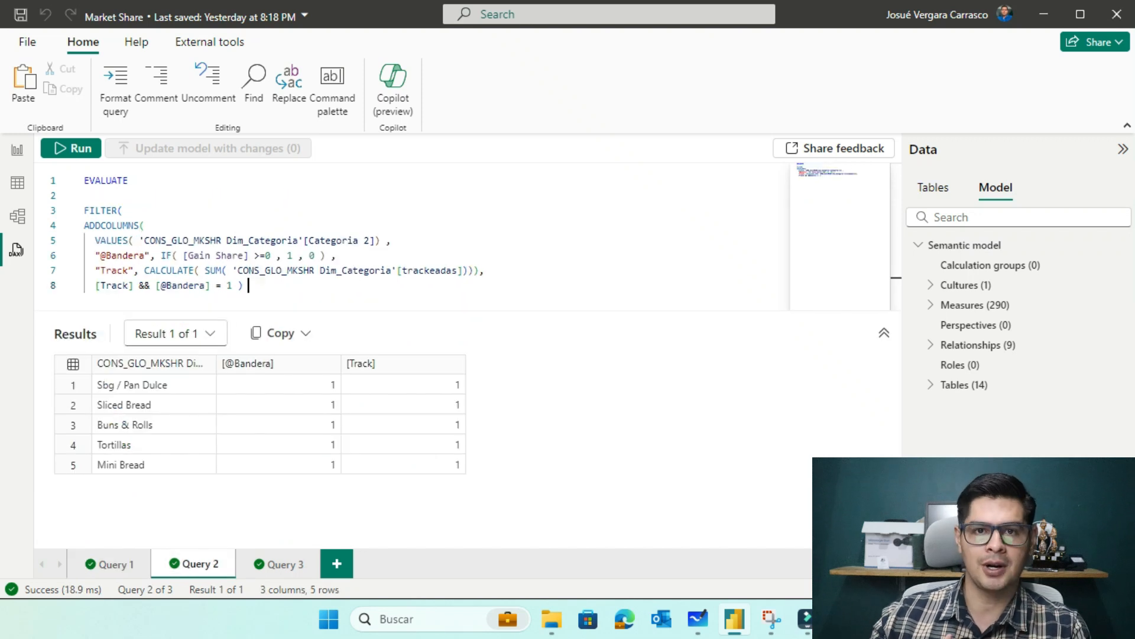
{"action": "left_click_drag", "start_coordinate": [251, 285], "coordinate": [21, 214]}
{"action": "key", "text": "BackSpace"}
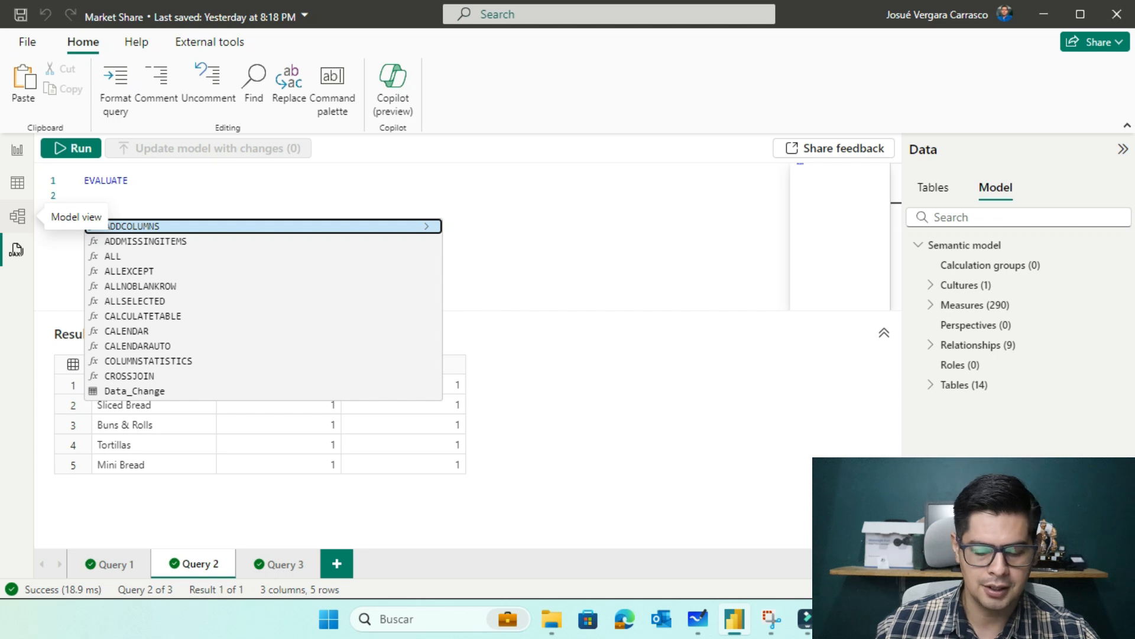
Write VALUES( 'CONS_GLO_MKSHR Dim_Categoria'[Categoria 2]) as the table expression below EVALUATE and run the query.
{"action": "type", "text": "VALUES("}
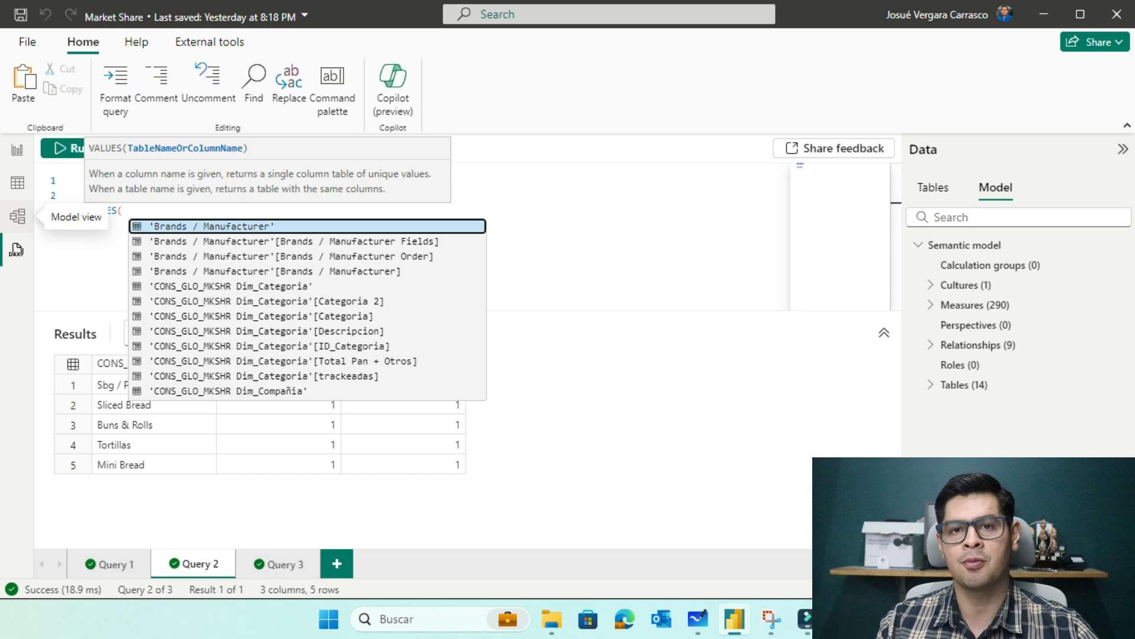
{"action": "left_click", "coordinate": [85, 195]}
{"action": "left_click", "coordinate": [128, 211]}
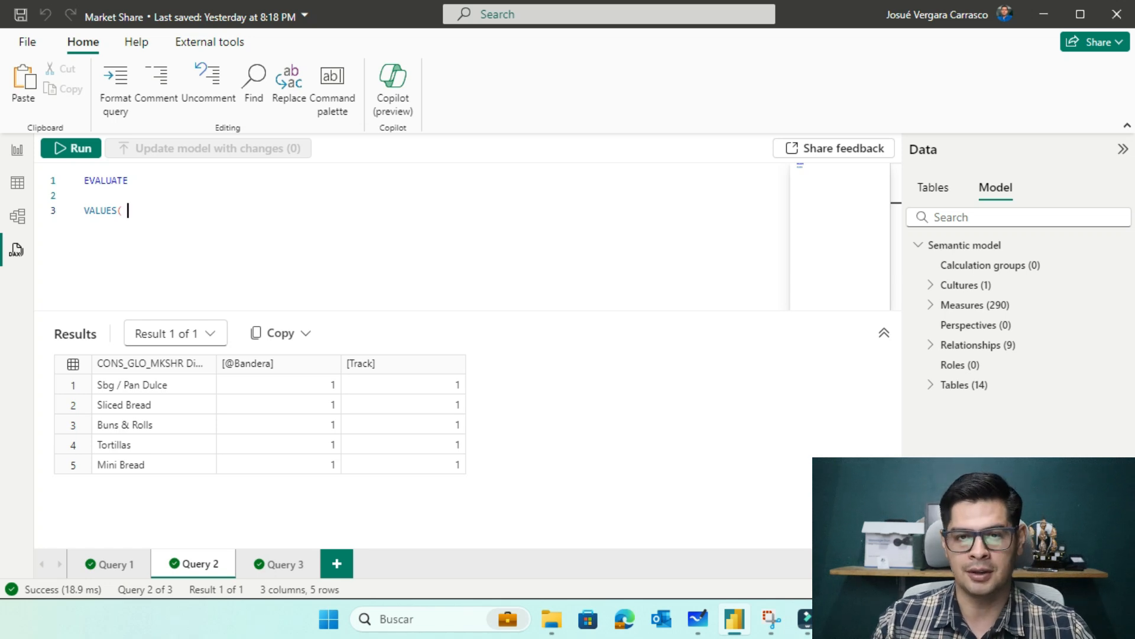
{"action": "type", "text": "CATE"}
{"action": "key", "text": "Down"}
{"action": "key", "text": "Down"}
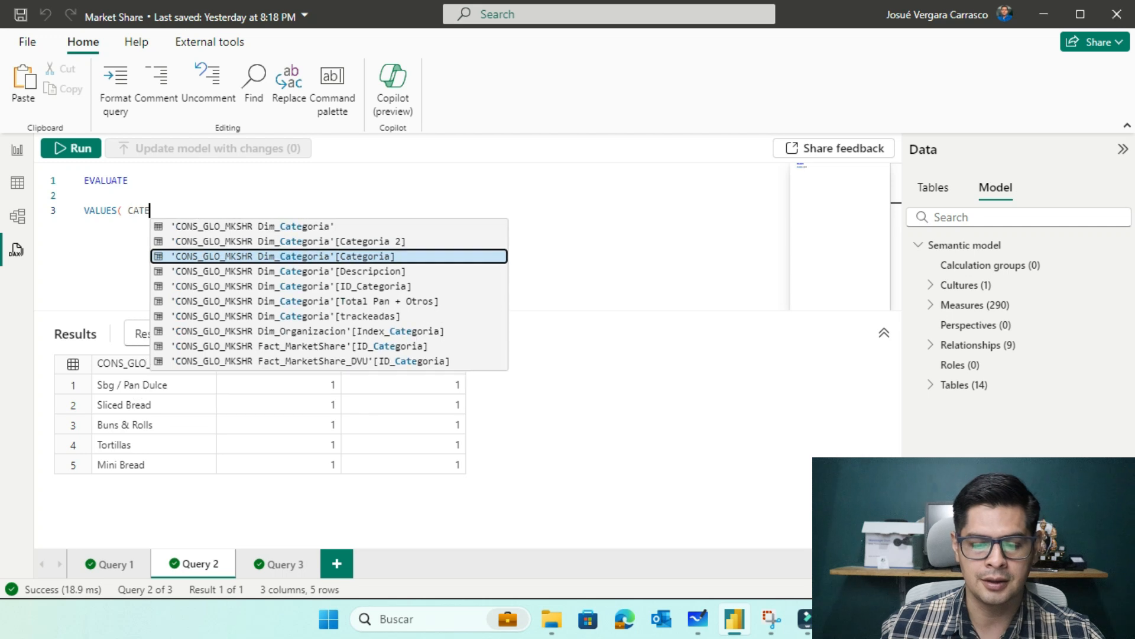
{"action": "key", "text": "Up"}
{"action": "key", "text": "Tab"}
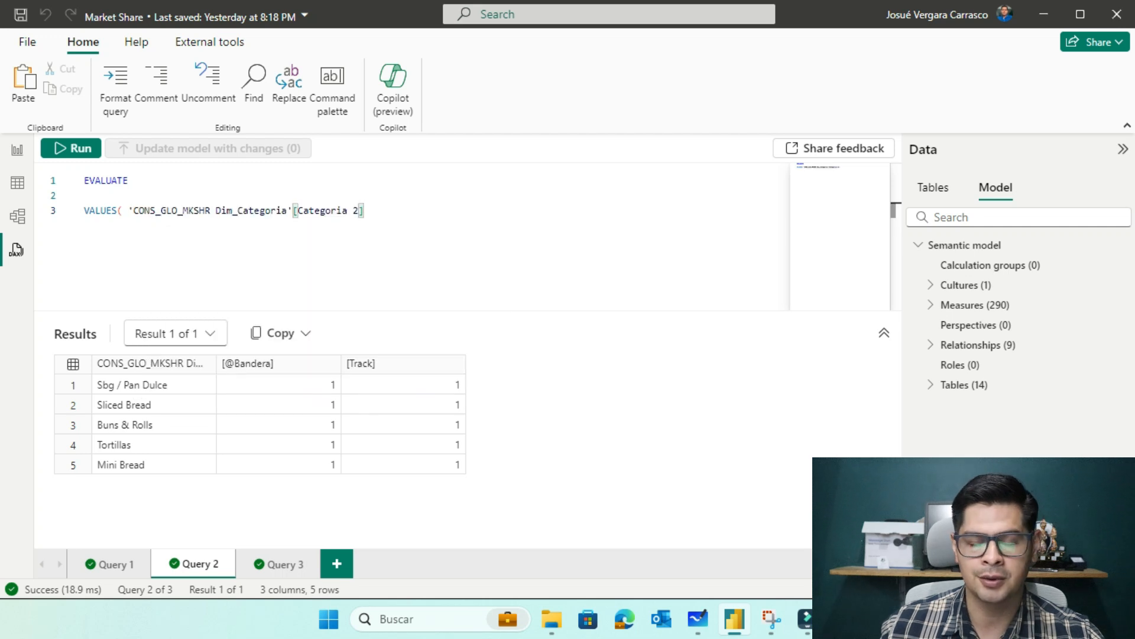
{"action": "type", "text": ")"}
{"action": "key", "text": "F5"}
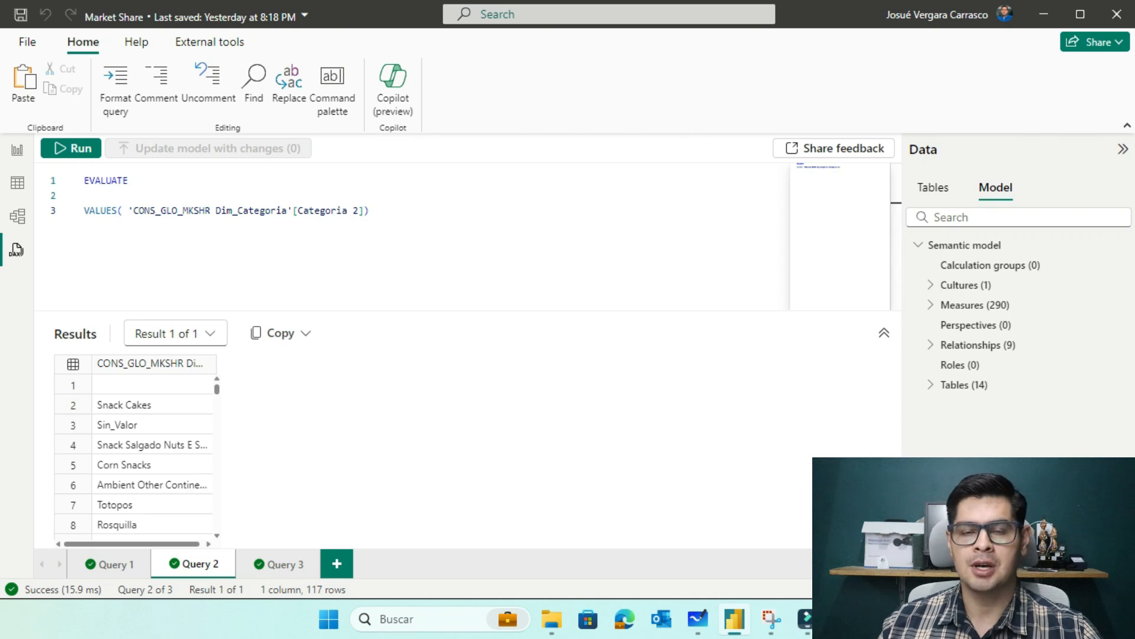
Wrap the VALUES table in an ADDCOLUMNS call and name its first new column "Bandera".
{"action": "left_click", "coordinate": [85, 196]}
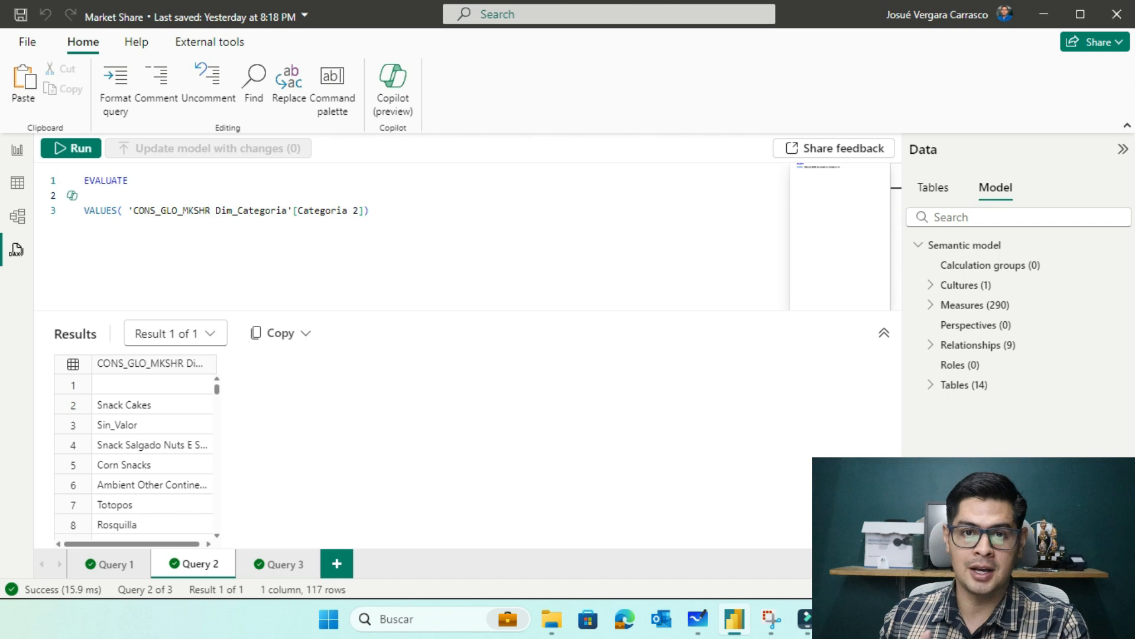
{"action": "type", "text": "ADDCOLUMNS("}
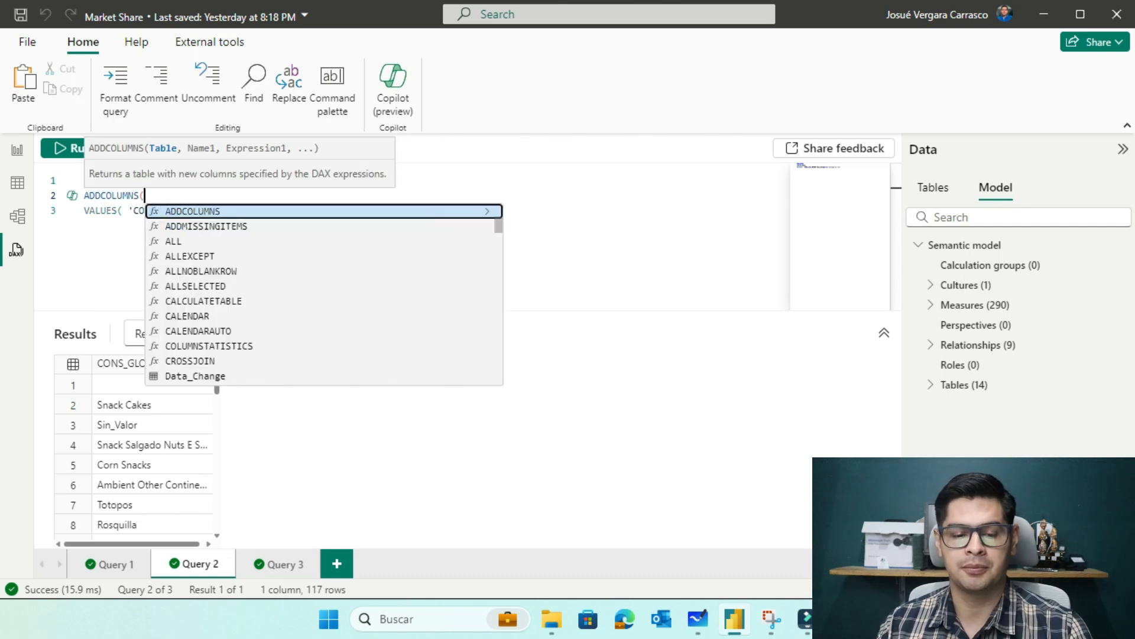
{"action": "left_click", "coordinate": [375, 210]}
{"action": "type", "text": ","}
{"action": "key", "text": "Return"}
{"action": "type", "text": "\"a"}
{"action": "key", "text": "BackSpace"}
{"action": "type", "text": "Bandera\","}
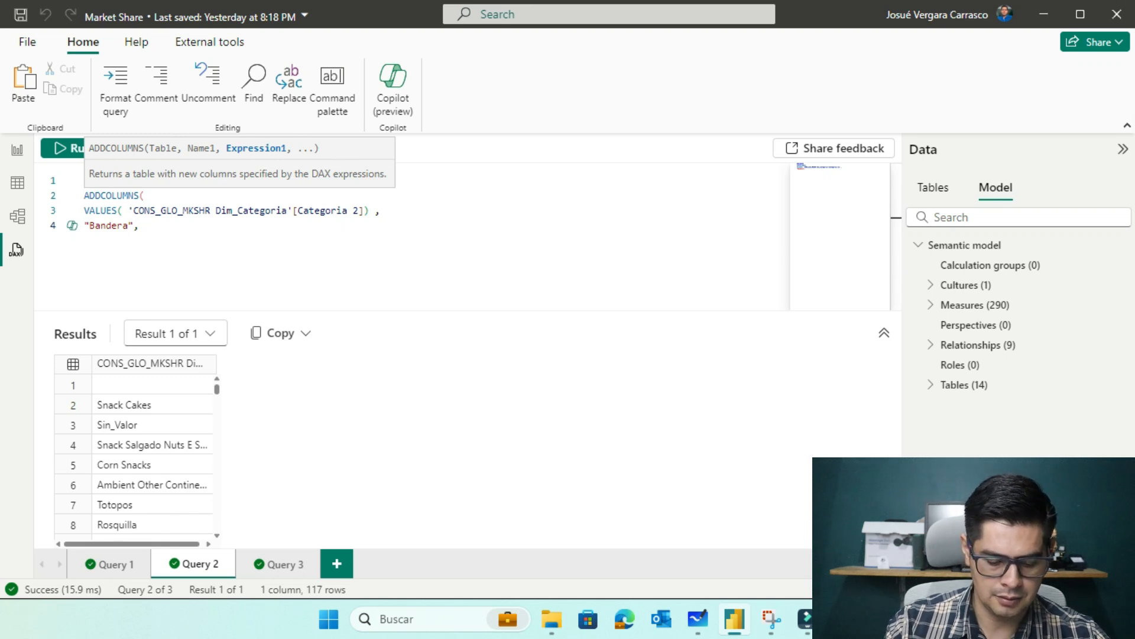
Define the Bandera column as IF( [Gain Share] >= 0 , 1 , 0 ) and close the ADDCOLUMNS call.
{"action": "type", "text": "IF( "}
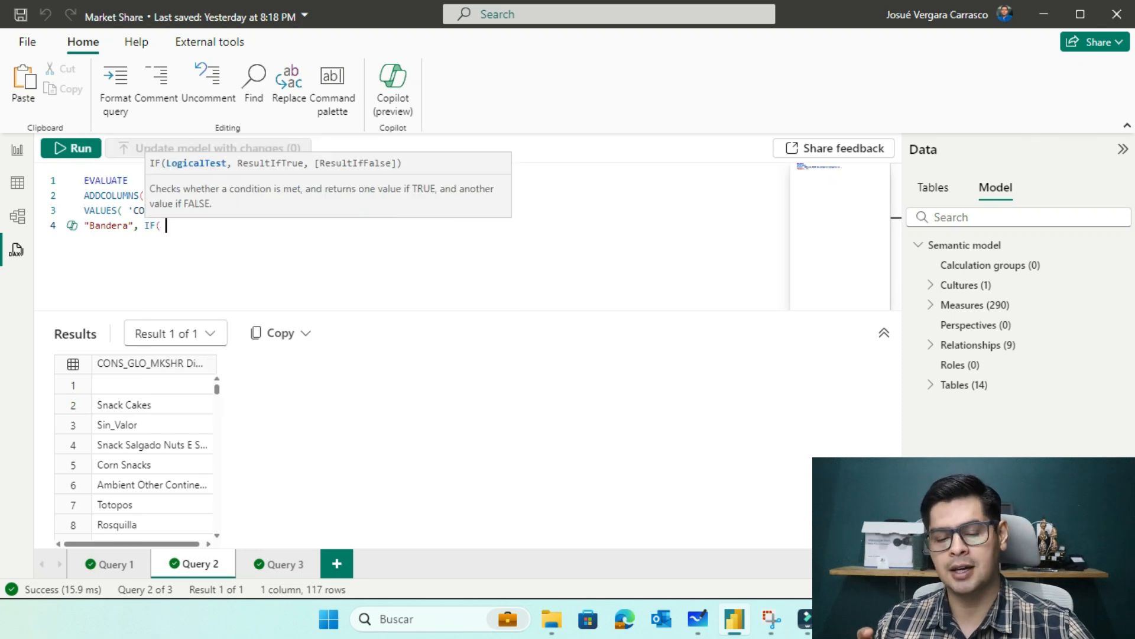
{"action": "type", "text": "gan"}
{"action": "key", "text": "BackSpace"}
{"action": "key", "text": "BackSpace"}
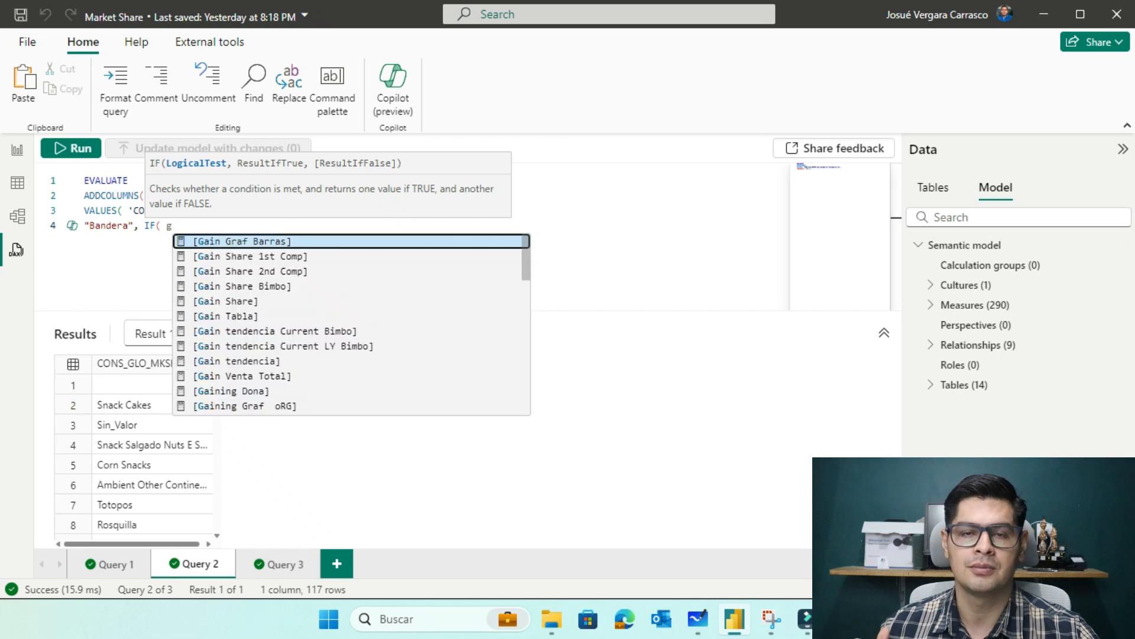
{"action": "type", "text": "r"}
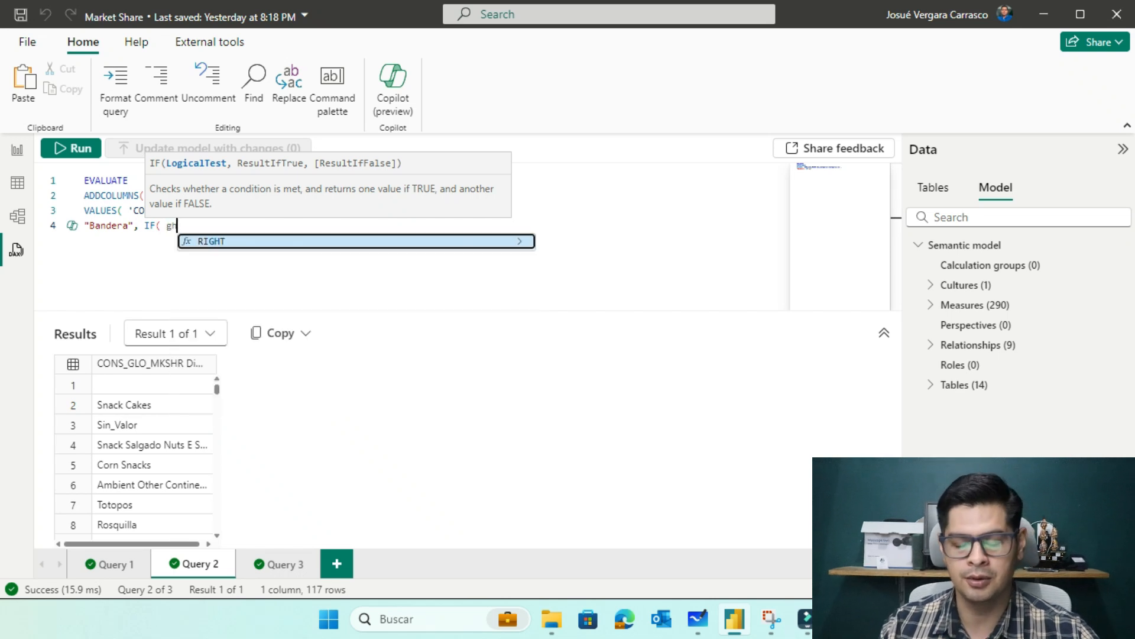
{"action": "key", "text": "BackSpace"}
{"action": "type", "text": "r"}
{"action": "key", "text": "BackSpace"}
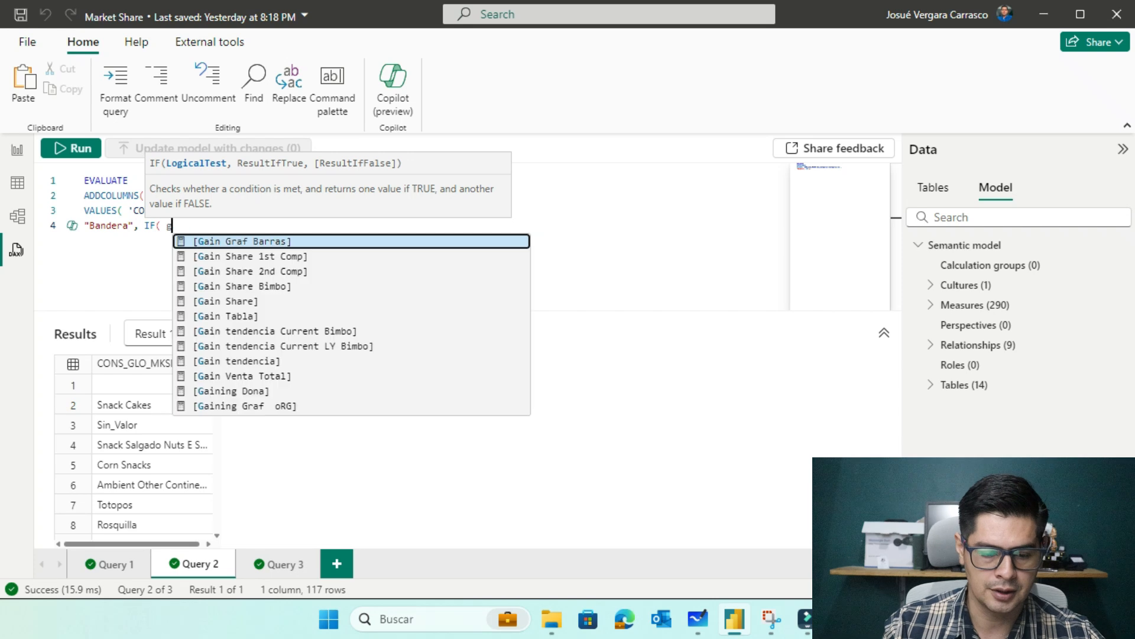
{"action": "type", "text": "ain sh"}
{"action": "key", "text": "Tab"}
{"action": "type", "text": ">= 0 , 1 , 0 "}
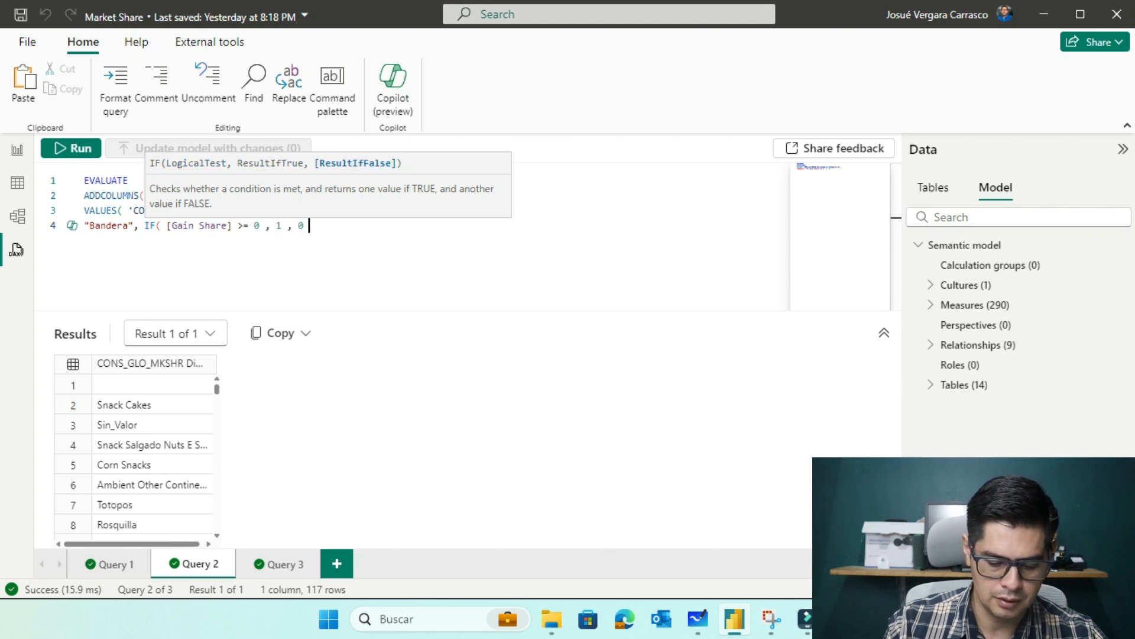
{"action": "type", "text": "))"}
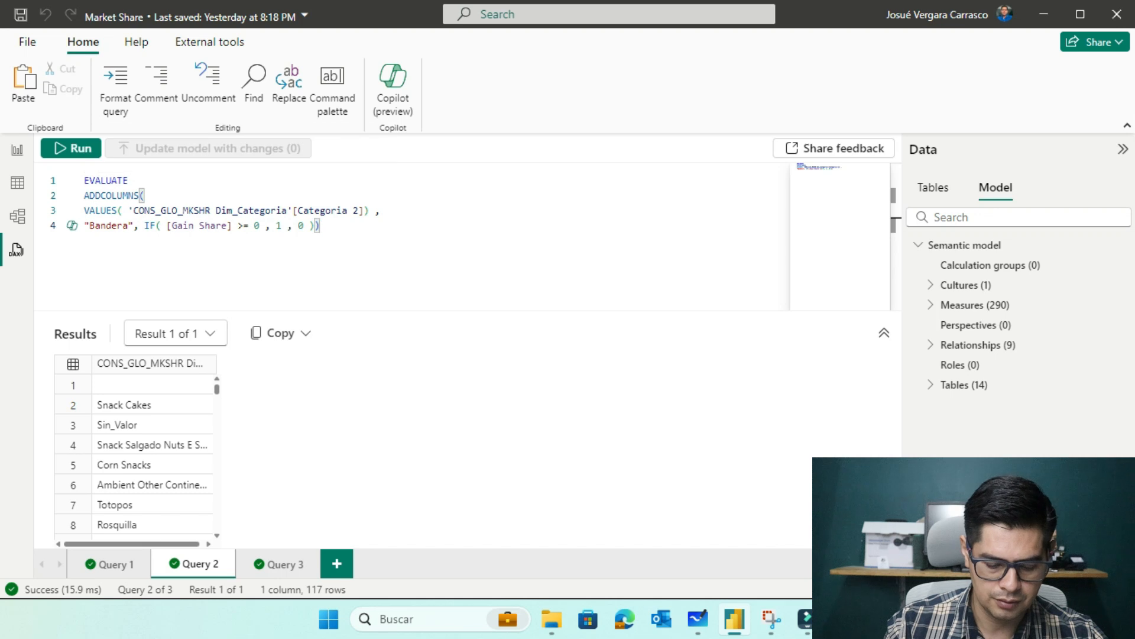
Run the query and look through the Bandera value of each category in the results.
{"action": "key", "text": "F5"}
{"action": "scroll", "coordinate": [196, 456], "scroll_direction": "down", "scroll_amount": 20}
{"action": "scroll", "coordinate": [196, 455], "scroll_direction": "up", "scroll_amount": 20}
{"action": "scroll", "coordinate": [195, 456], "scroll_direction": "up", "scroll_amount": 15}
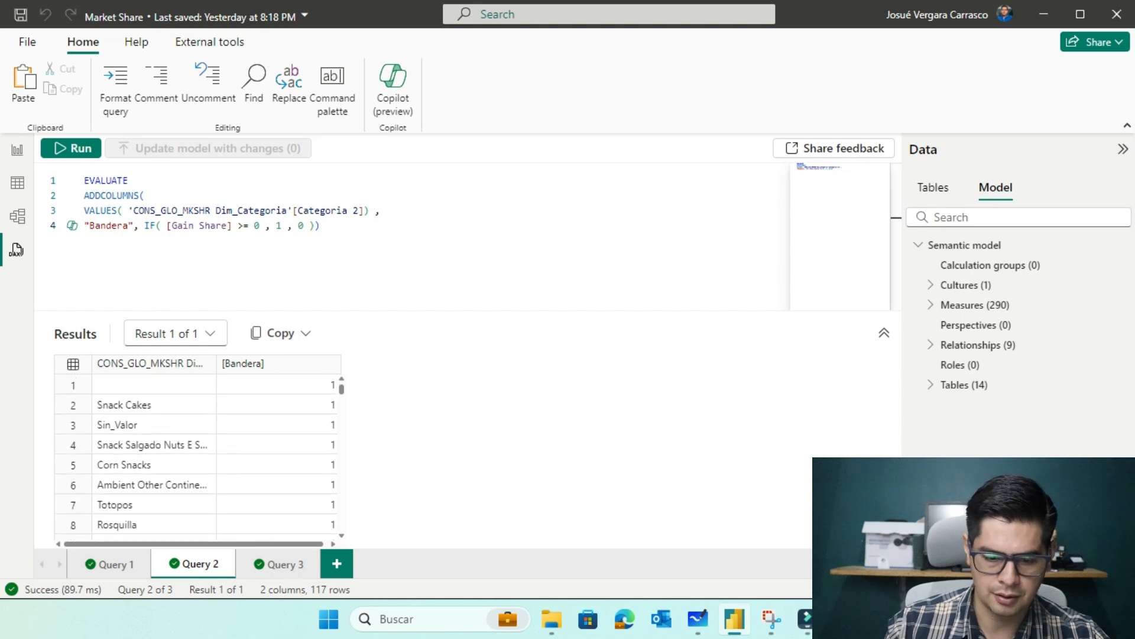
{"action": "left_click", "coordinate": [139, 225]}
{"action": "left_click", "coordinate": [145, 225]}
{"action": "type", "text": "cal"}
{"action": "key", "text": "Escape"}
{"action": "key", "text": "Return"}
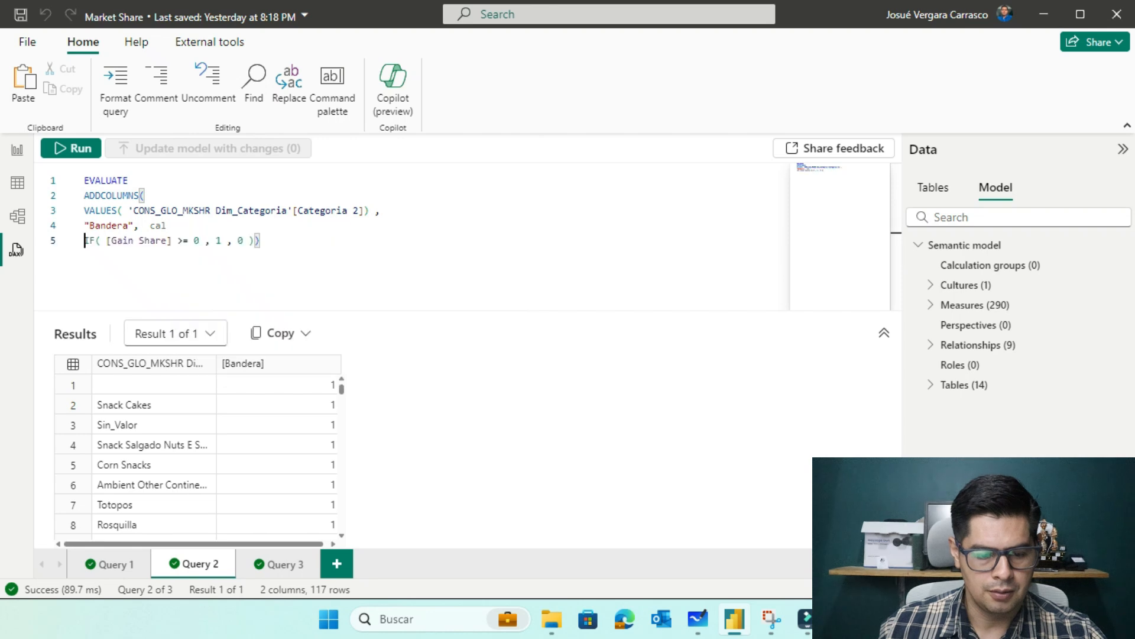
{"action": "key", "text": "BackSpace"}
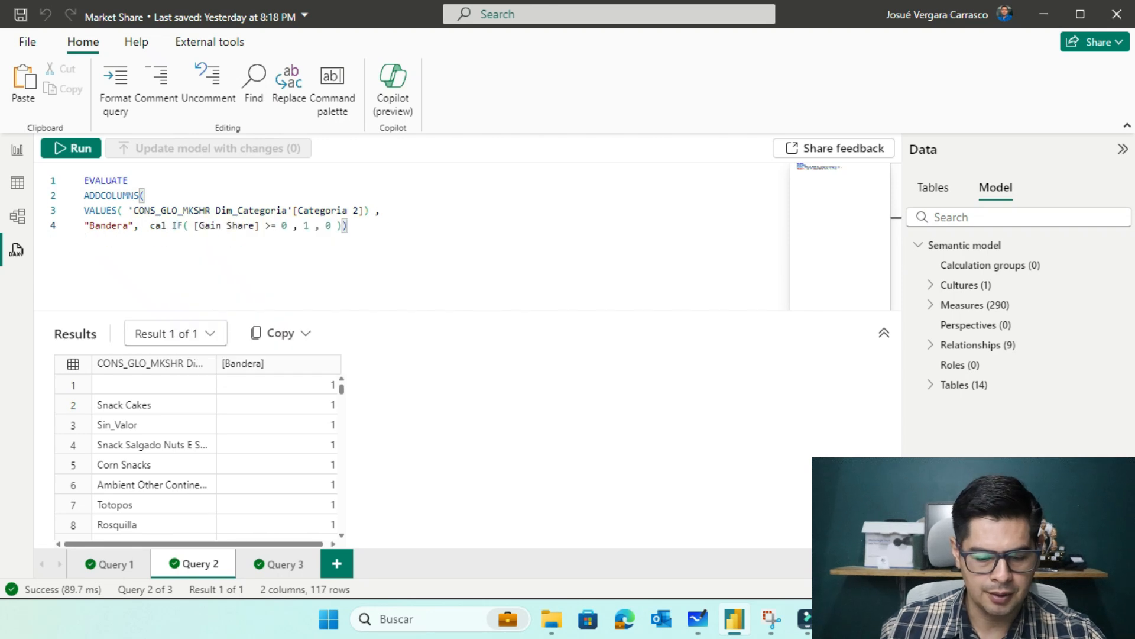
{"action": "key", "text": "BackSpace"}
{"action": "key", "text": "BackSpace"}
{"action": "key", "text": "BackSpace"}
{"action": "key", "text": "BackSpace"}
{"action": "type", "text": "ca"}
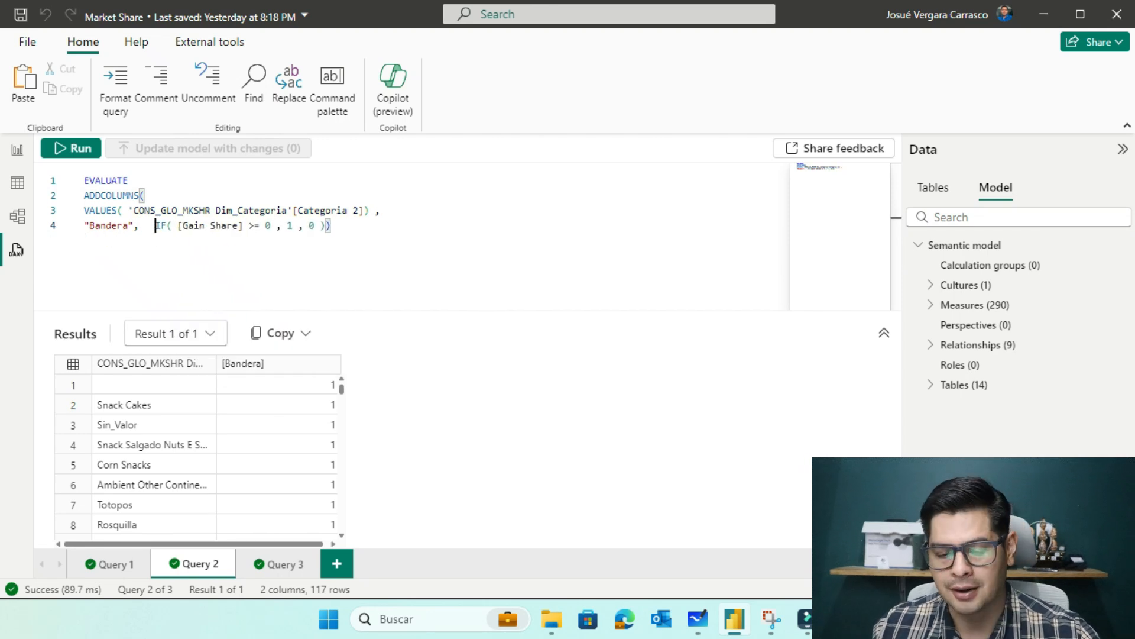
{"action": "key", "text": "BackSpace"}
{"action": "key", "text": "BackSpace"}
{"action": "type", "text": "CAL"}
{"action": "key", "text": "BackSpace"}
{"action": "key", "text": "BackSpace"}
{"action": "key", "text": "BackSpace"}
Wrap the IF expression of the Bandera column in CALCULATE, including its closing parenthesis.
{"action": "key", "text": "Left"}
{"action": "type", "text": "cal"}
{"action": "key", "text": "Tab"}
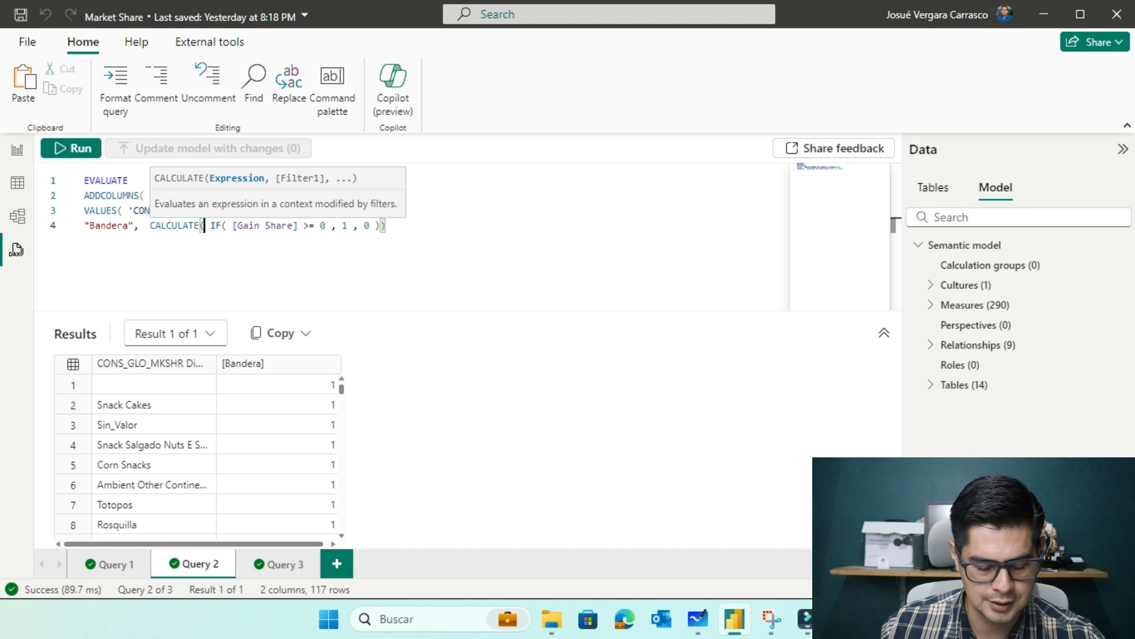
{"action": "key", "text": "End"}
{"action": "type", "text": ")"}
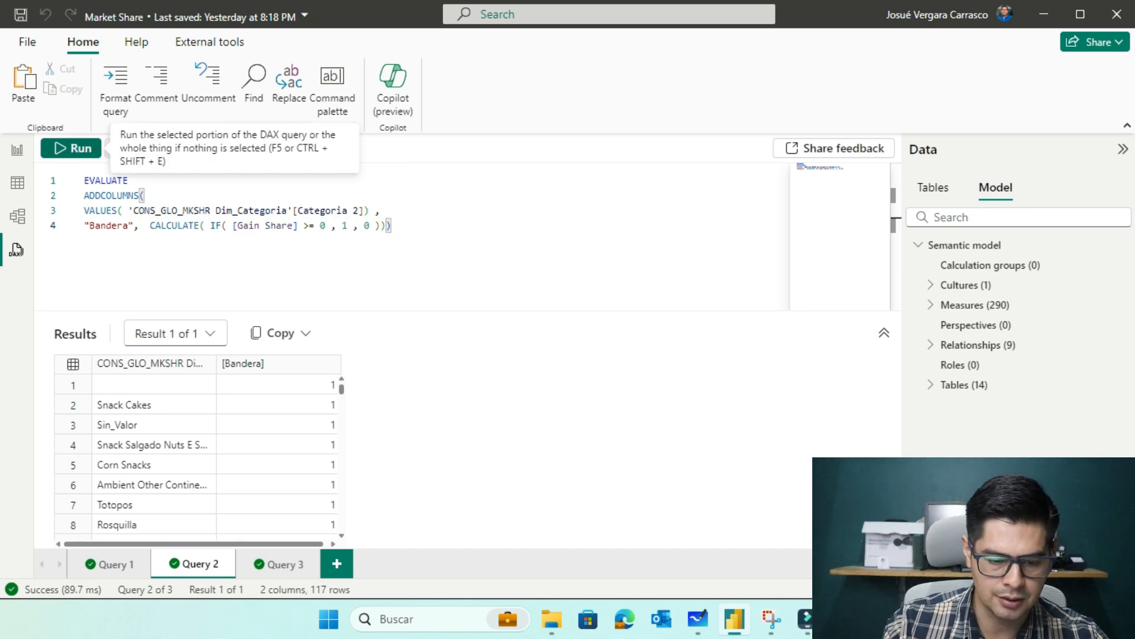
Run the query with the CALCULATE version of Bandera and review the resulting rows.
{"action": "left_click", "coordinate": [72, 148]}
{"action": "scroll", "coordinate": [195, 455], "scroll_direction": "down", "scroll_amount": 20}
{"action": "scroll", "coordinate": [198, 455], "scroll_direction": "down", "scroll_amount": 8}
{"action": "scroll", "coordinate": [198, 455], "scroll_direction": "up", "scroll_amount": 20}
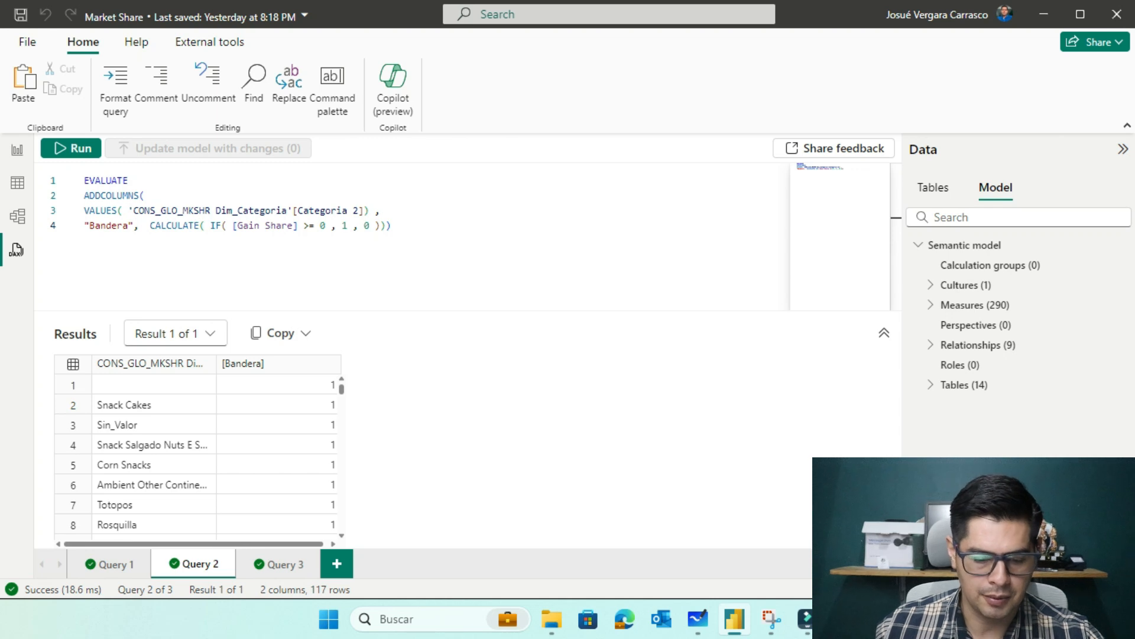
Extend the ADDCOLUMNS call with a second new column named "Track" on its own line.
{"action": "type", "text": ","}
{"action": "key", "text": "Left"}
{"action": "key", "text": "BackSpace"}
{"action": "key", "text": "Right"}
{"action": "key", "text": "Return"}
{"action": "type", "text": "2tr"}
{"action": "key", "text": "BackSpace"}
{"action": "key", "text": "BackSpace"}
{"action": "key", "text": "BackSpace"}
{"action": "type", "text": "\"Tranck2"}
{"action": "key", "text": "BackSpace"}
{"action": "type", "text": "\", "}
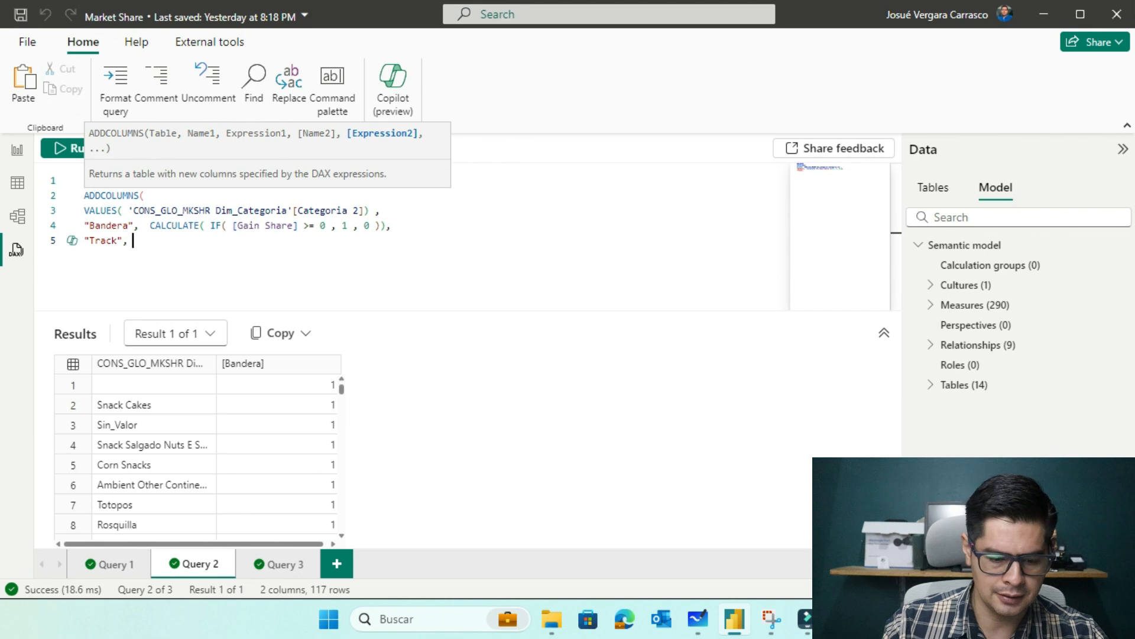
Define the Track column as CALCULATE( MAX( 'CONS_GLO_MKSHR Dim_Categoria'[trackeadas])) and close the ADDCOLUMNS call.
{"action": "type", "text": "MAX("}
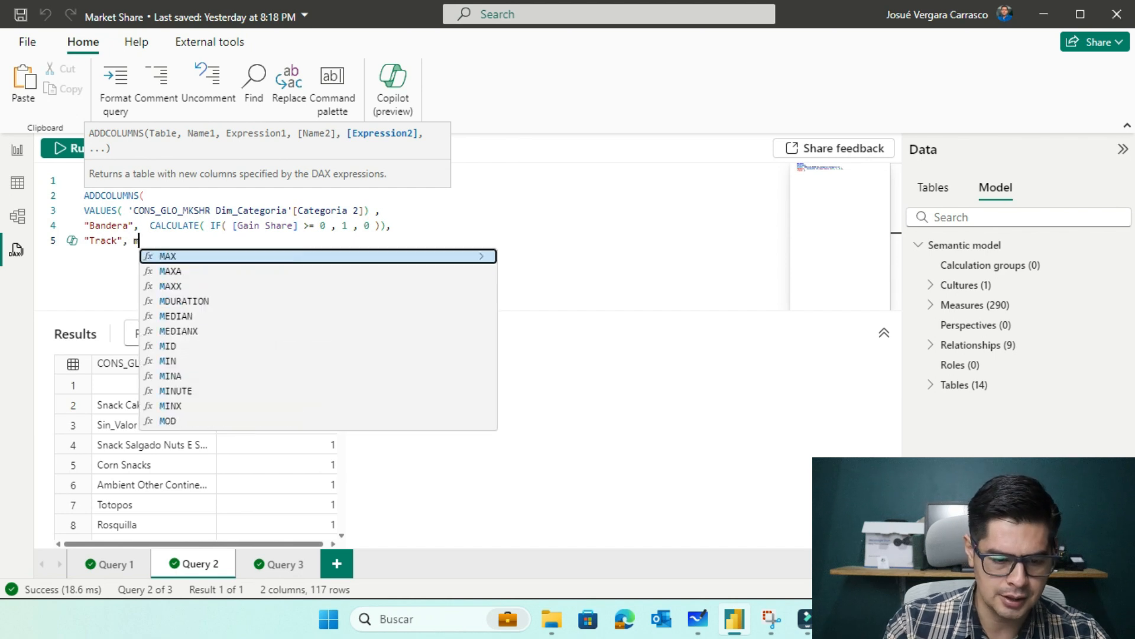
{"action": "type", "text": " 'tra"}
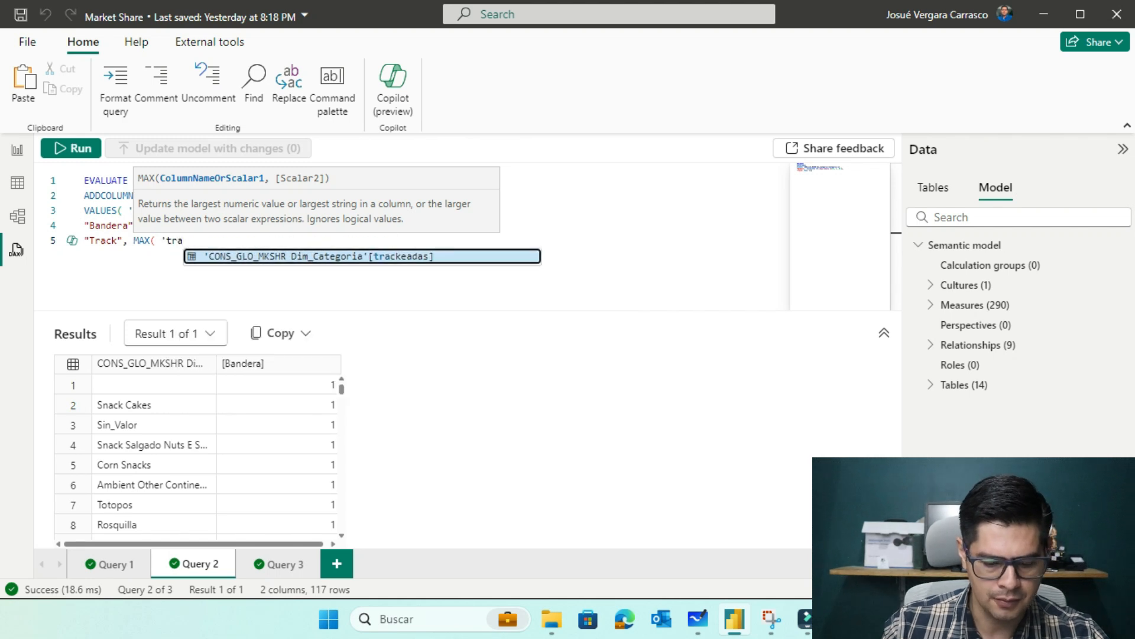
{"action": "key", "text": "Tab"}
{"action": "type", "text": ")"}
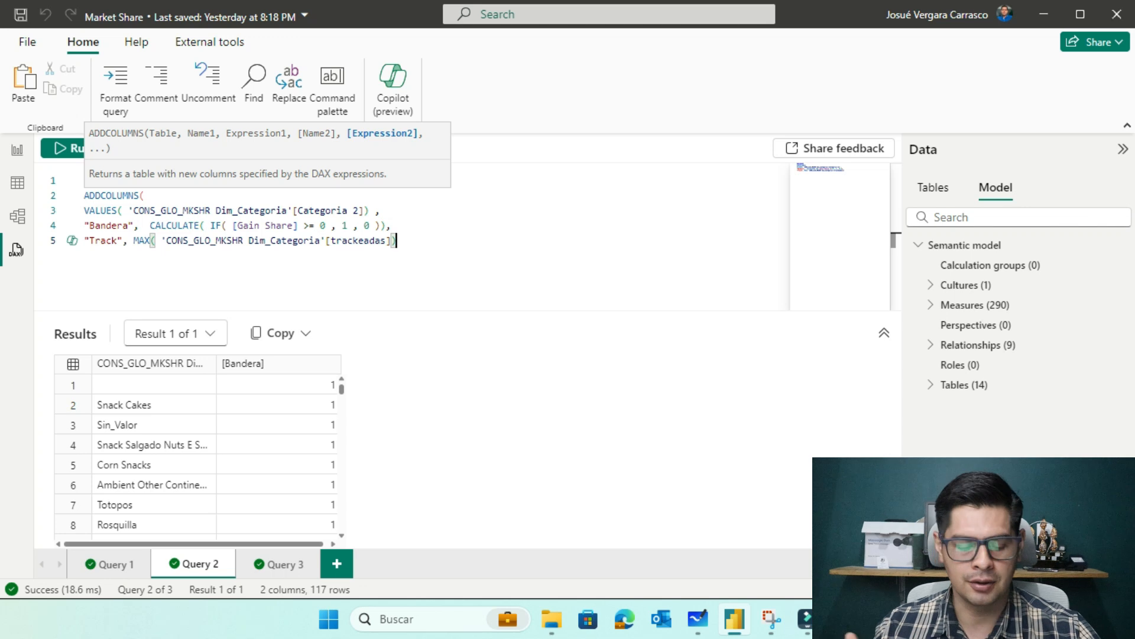
{"action": "left_click", "coordinate": [134, 241]}
{"action": "type", "text": "cal"}
{"action": "key", "text": "Tab"}
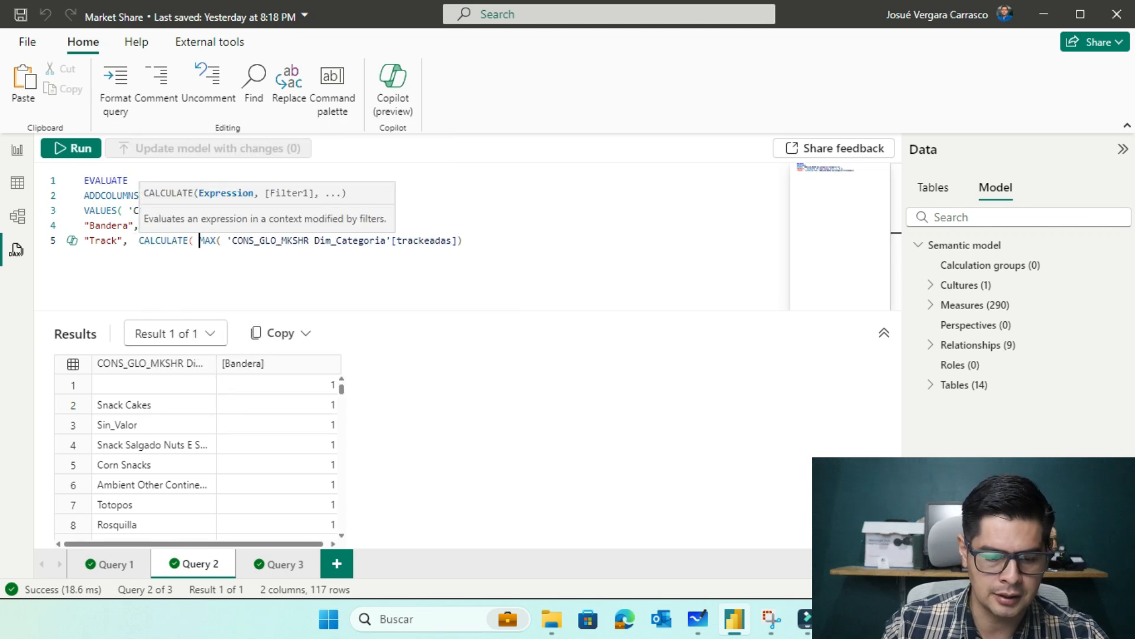
{"action": "left_click", "coordinate": [398, 225]}
{"action": "left_click", "coordinate": [463, 240]}
{"action": "type", "text": ")))"}
Run the query and examine the result rows, comparing the Bandera and Track values of the categories.
{"action": "key", "text": "F5"}
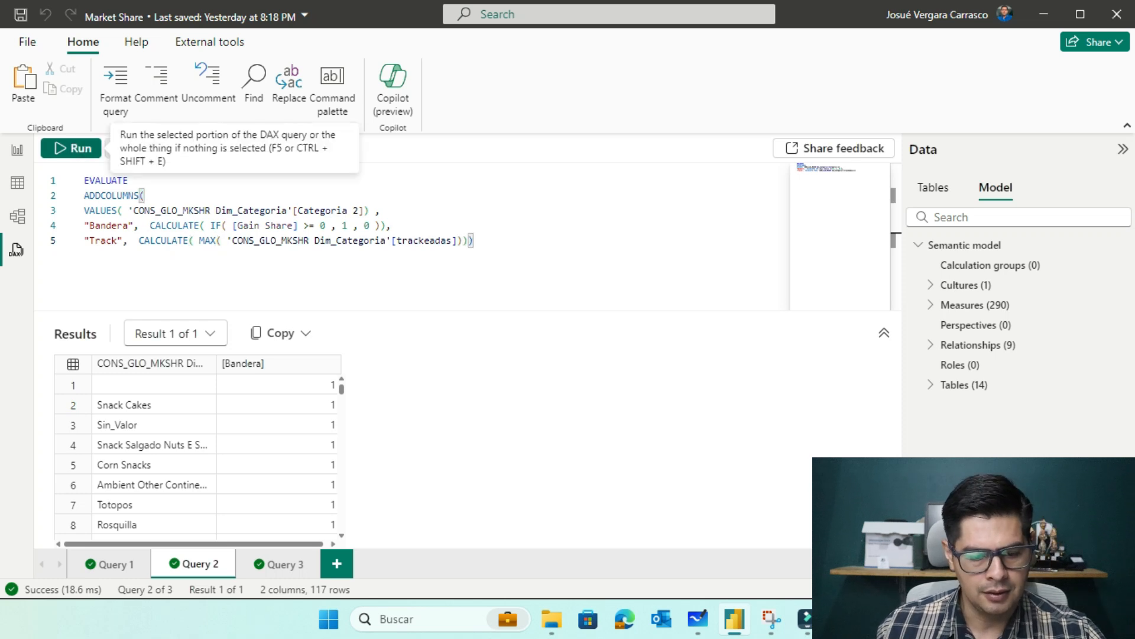
{"action": "scroll", "coordinate": [260, 455], "scroll_direction": "down", "scroll_amount": 20}
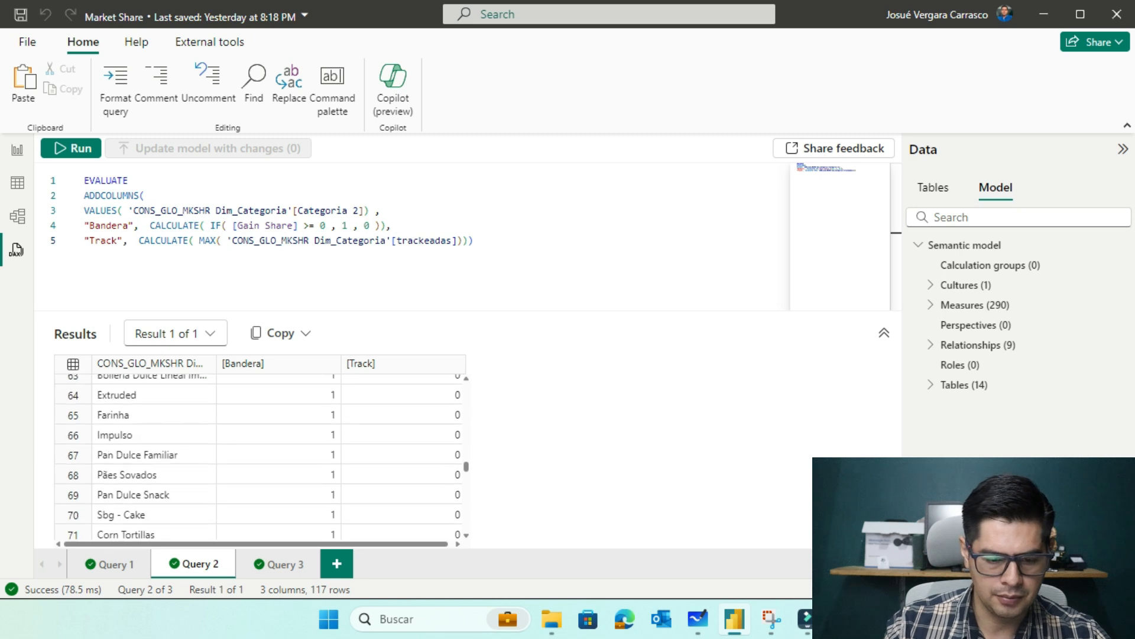
{"action": "scroll", "coordinate": [261, 455], "scroll_direction": "down", "scroll_amount": 15}
{"action": "scroll", "coordinate": [260, 455], "scroll_direction": "up", "scroll_amount": 18}
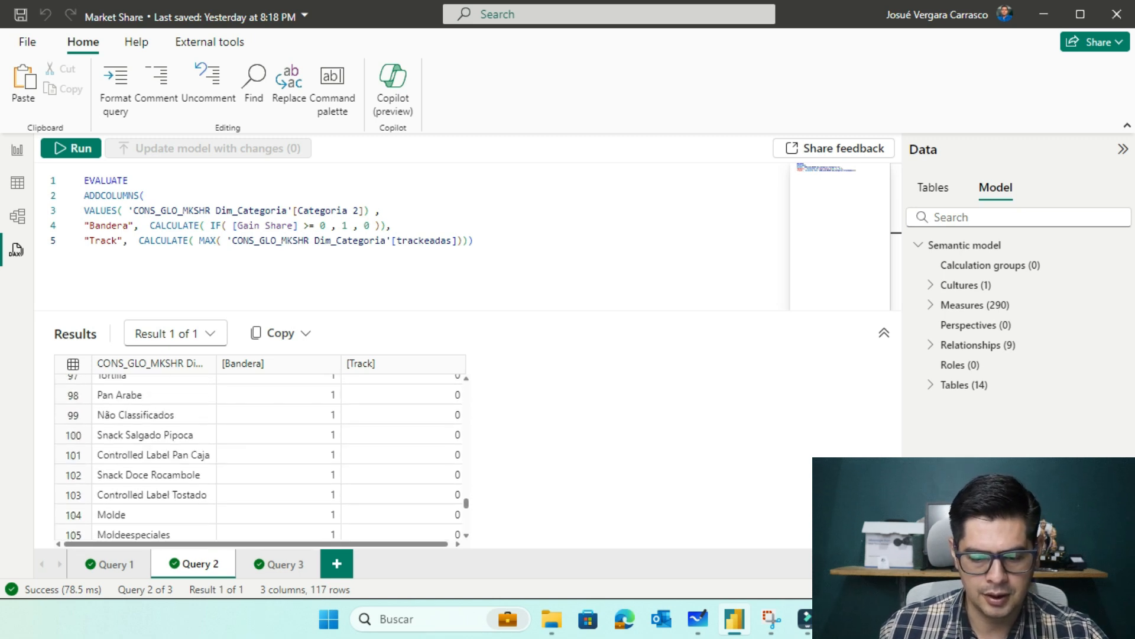
{"action": "scroll", "coordinate": [261, 456], "scroll_direction": "up", "scroll_amount": 20}
{"action": "scroll", "coordinate": [260, 455], "scroll_direction": "down", "scroll_amount": 8}
{"action": "scroll", "coordinate": [260, 456], "scroll_direction": "down", "scroll_amount": 2}
{"action": "scroll", "coordinate": [260, 455], "scroll_direction": "up", "scroll_amount": 3}
{"action": "scroll", "coordinate": [260, 455], "scroll_direction": "down", "scroll_amount": 6}
{"action": "scroll", "coordinate": [260, 455], "scroll_direction": "up", "scroll_amount": 7}
{"action": "scroll", "coordinate": [260, 455], "scroll_direction": "up", "scroll_amount": 1}
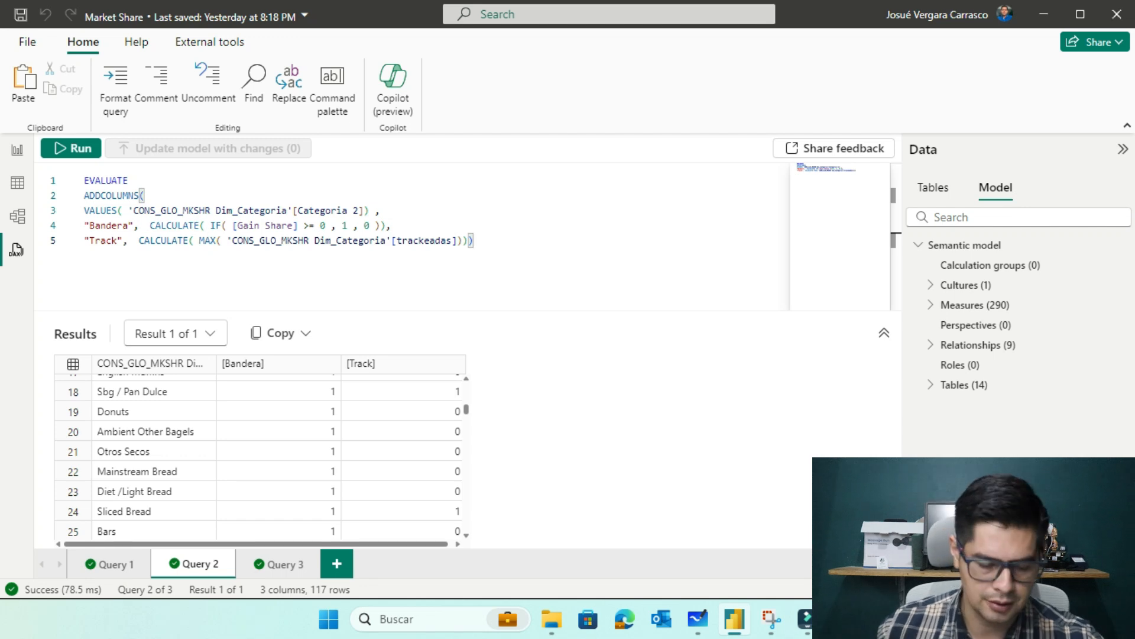
Insert a new line below EVALUATE that opens a FILTER call around the ADDCOLUMNS table.
{"action": "left_click", "coordinate": [129, 180]}
{"action": "key", "text": "Return"}
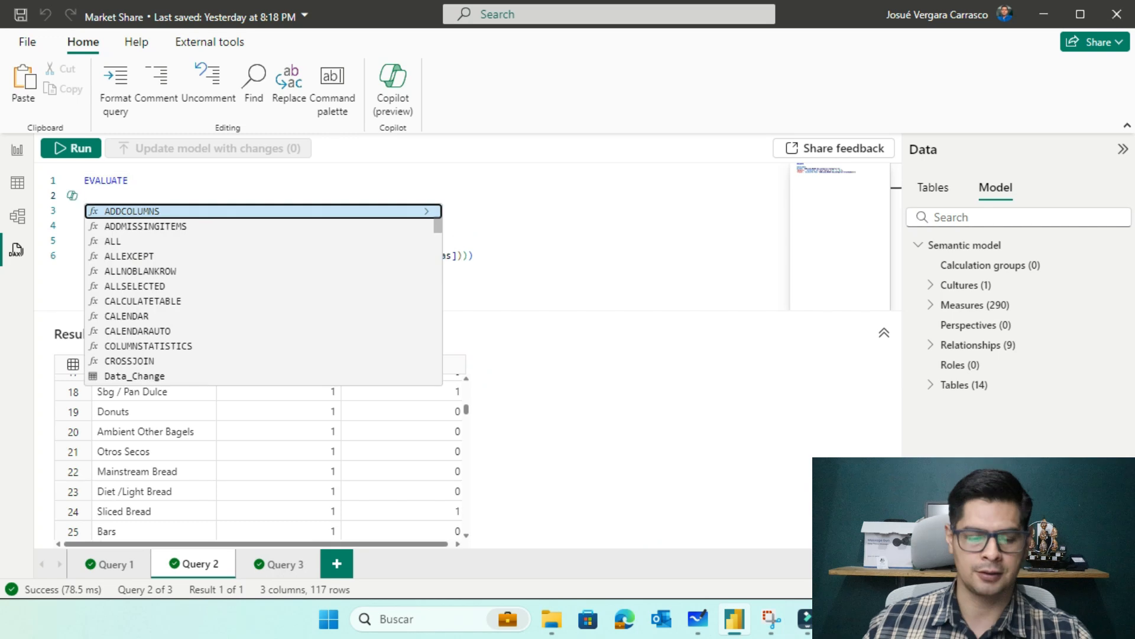
{"action": "key", "text": "Escape"}
{"action": "type", "text": "f"}
{"action": "key", "text": "BackSpace"}
{"action": "type", "text": "FILTER("}
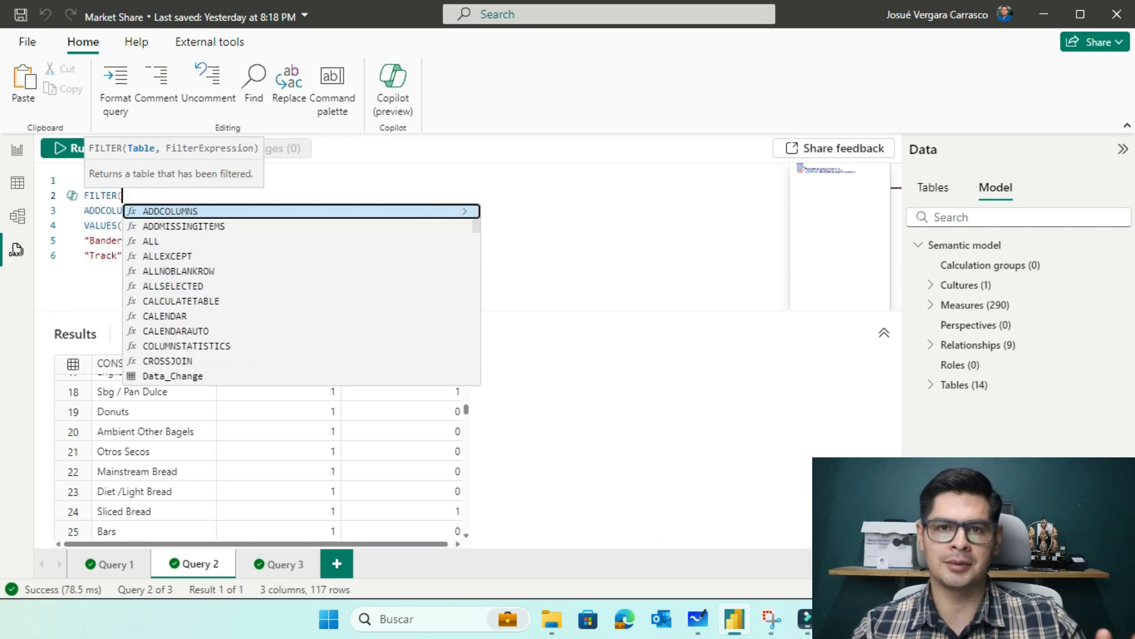
Complete the FILTER call after the ADDCOLUMNS table with the condition [Bandera] && [Track] = 1, close it and run the query.
{"action": "left_click", "coordinate": [482, 255]}
{"action": "type", "text": ","}
{"action": "key", "text": "Return"}
{"action": "type", "text": "[Ba"}
{"action": "key", "text": "Tab"}
{"action": "type", "text": "&& [Tr"}
{"action": "key", "text": "Tab"}
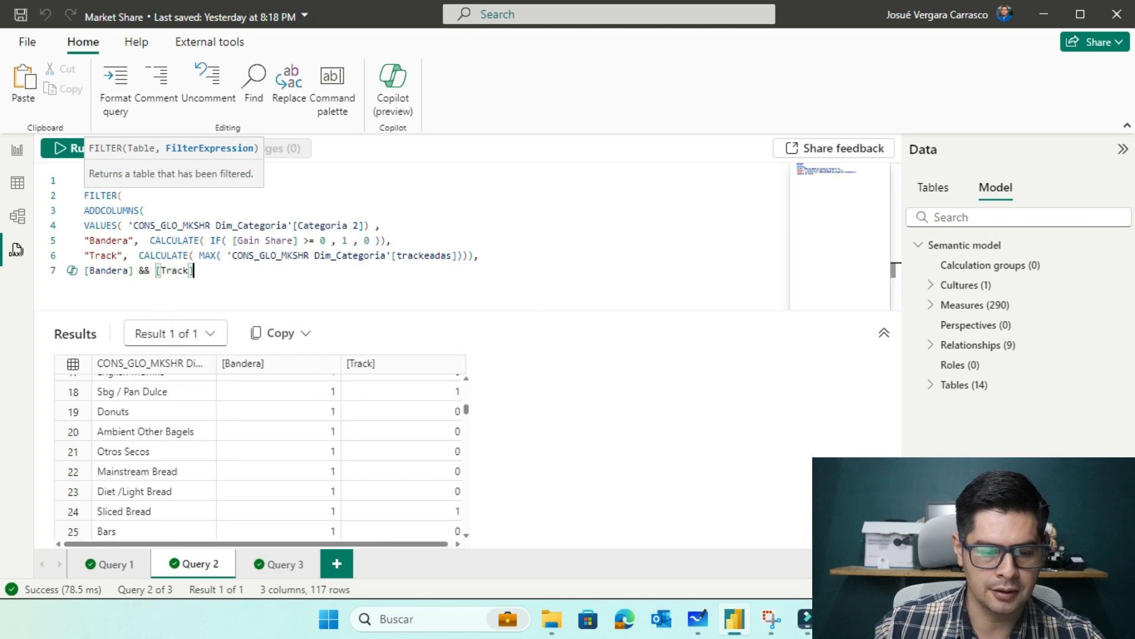
{"action": "type", "text": "=  1 "}
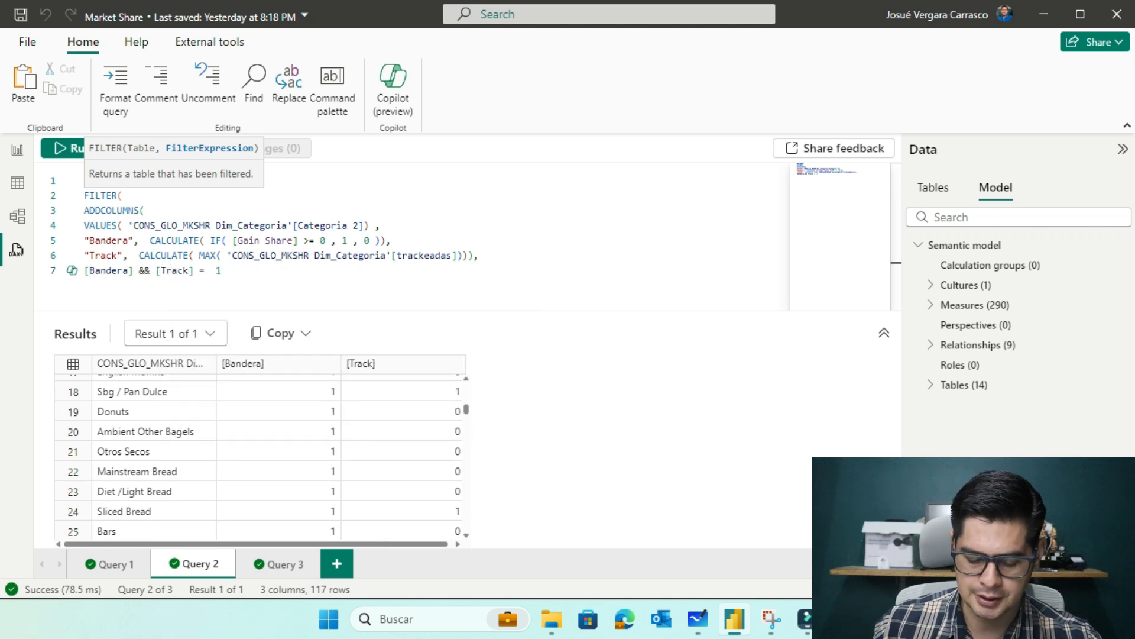
{"action": "type", "text": ")"}
{"action": "key", "text": "F5"}
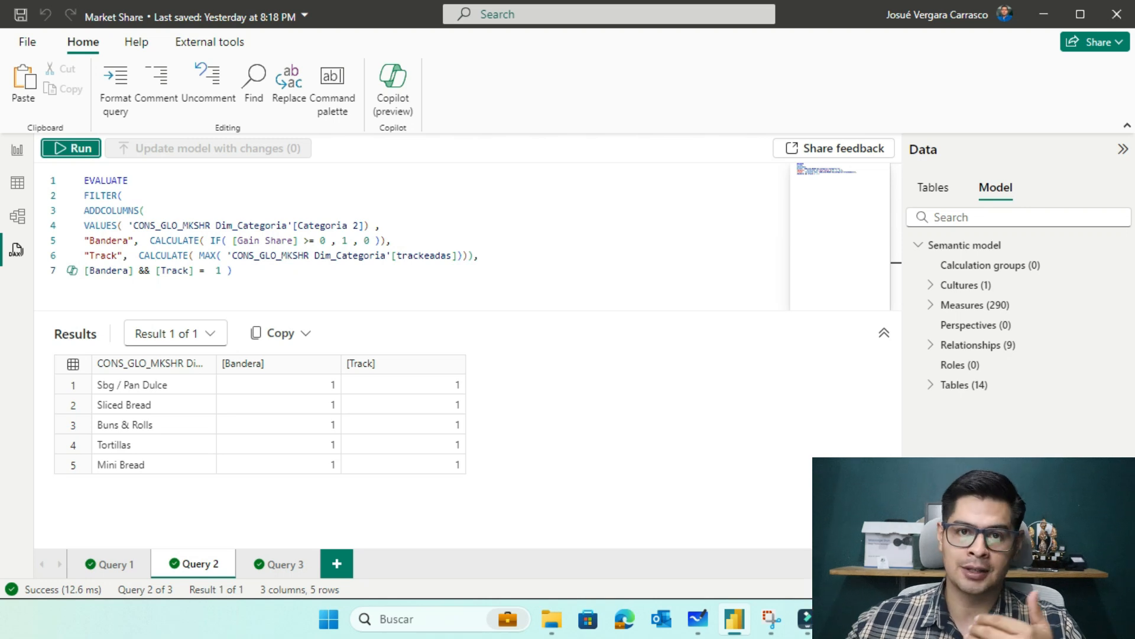
Compare the _ListadeCategorias variable in Query 1 with the filtered category table in Query 3, and return to Query 1.
{"action": "mouse_move", "coordinate": [100, 226]}
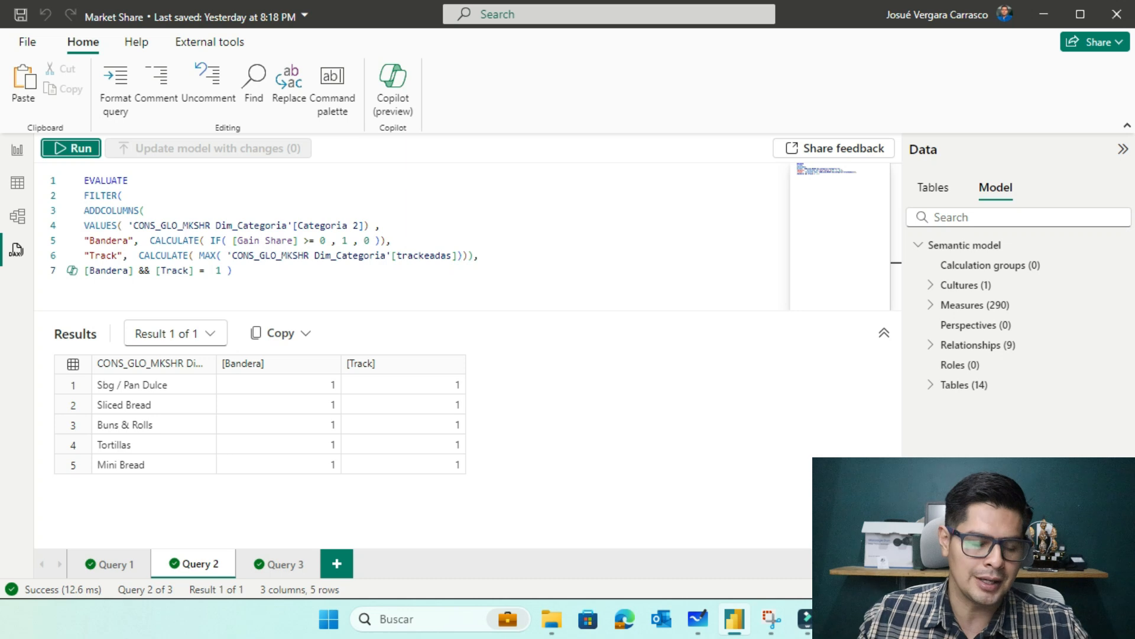
{"action": "left_click", "coordinate": [111, 564]}
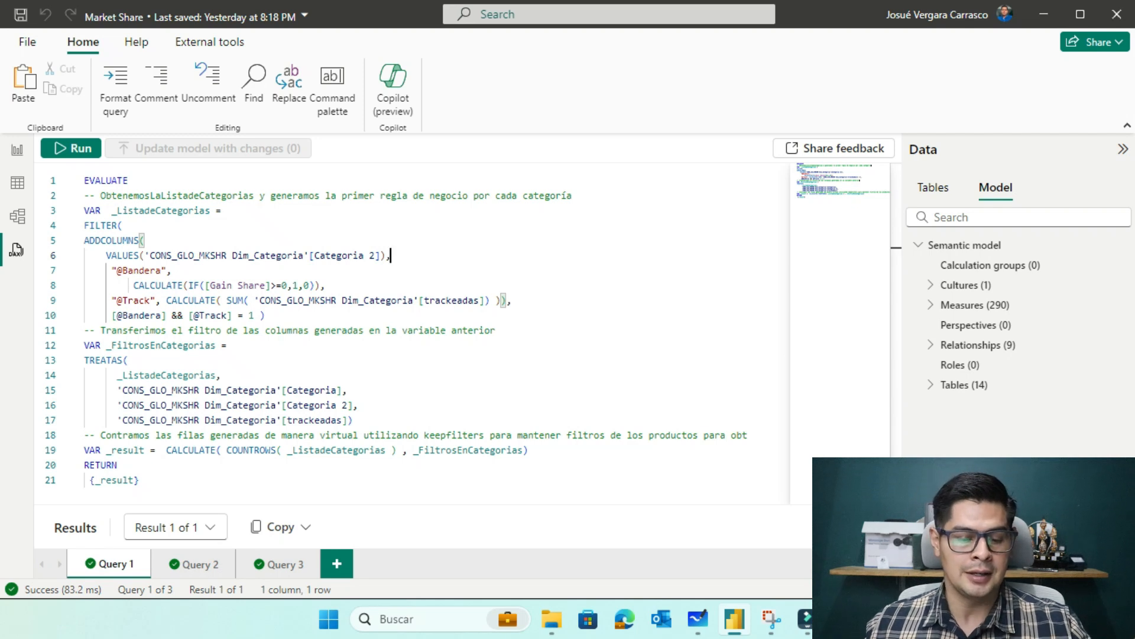
{"action": "left_click", "coordinate": [237, 255]}
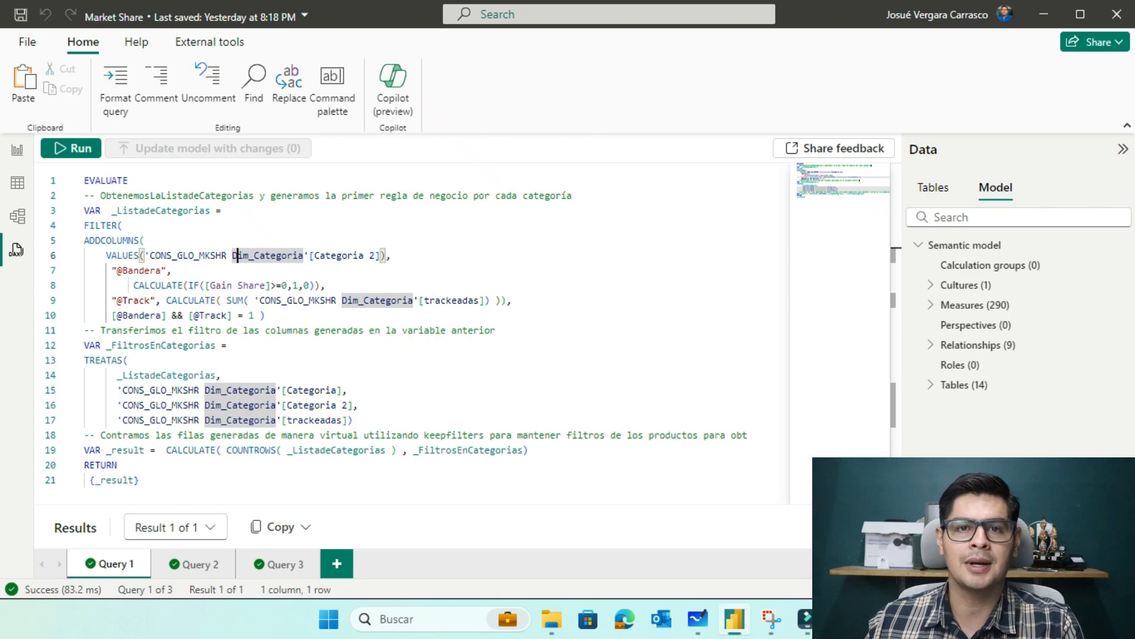
{"action": "left_click", "coordinate": [282, 563]}
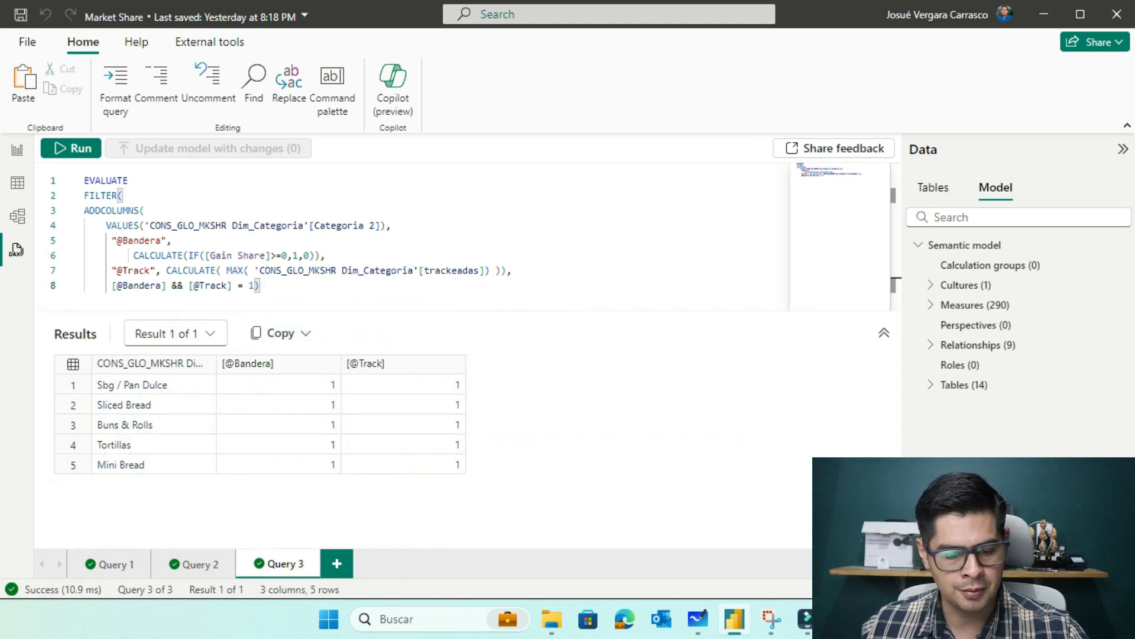
{"action": "left_click", "coordinate": [110, 564]}
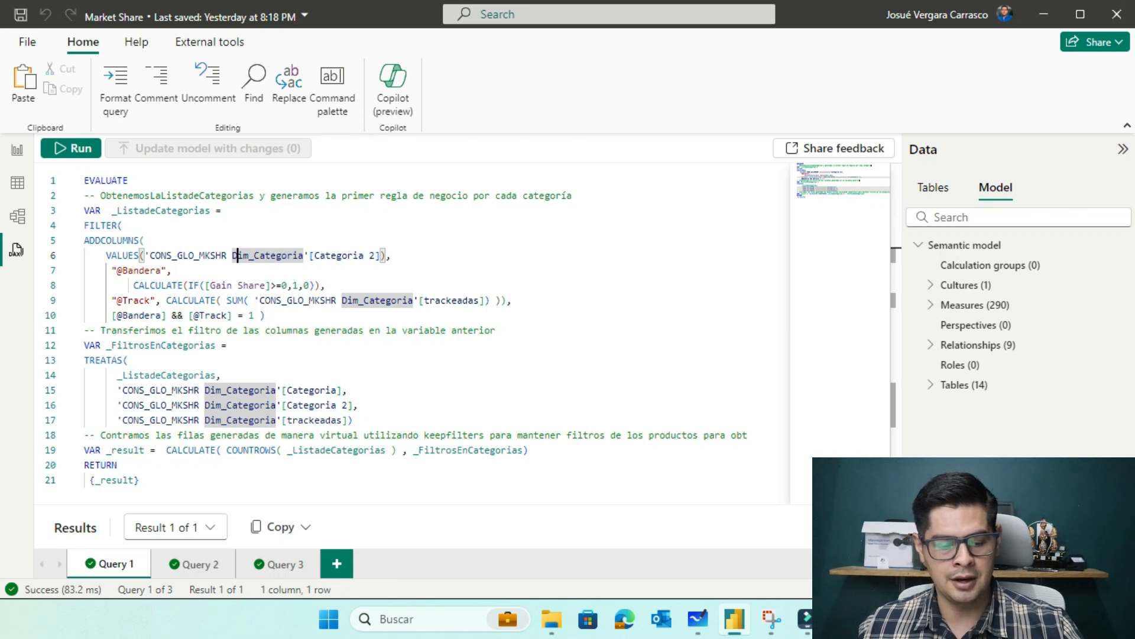
Examine the TREATAS filter, the _ListadeCategorias block and the _result variable that counts the virtual rows in Query 1.
{"action": "left_click", "coordinate": [353, 420]}
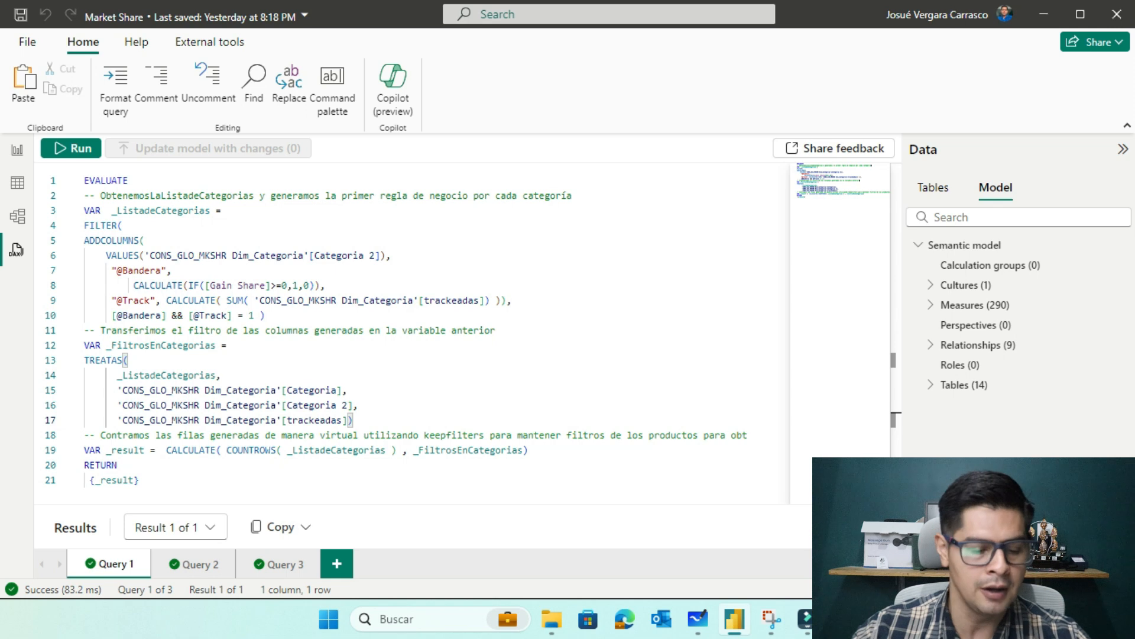
{"action": "left_click_drag", "start_coordinate": [266, 315], "coordinate": [85, 209]}
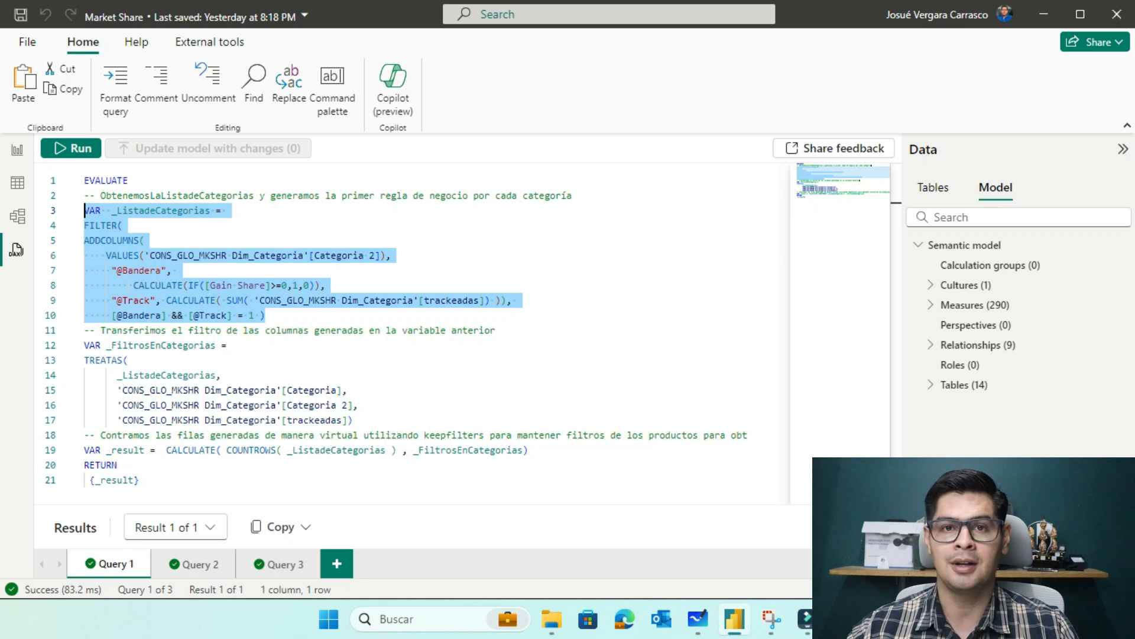
{"action": "left_click", "coordinate": [118, 465]}
{"action": "left_click_drag", "start_coordinate": [118, 465], "coordinate": [512, 450]}
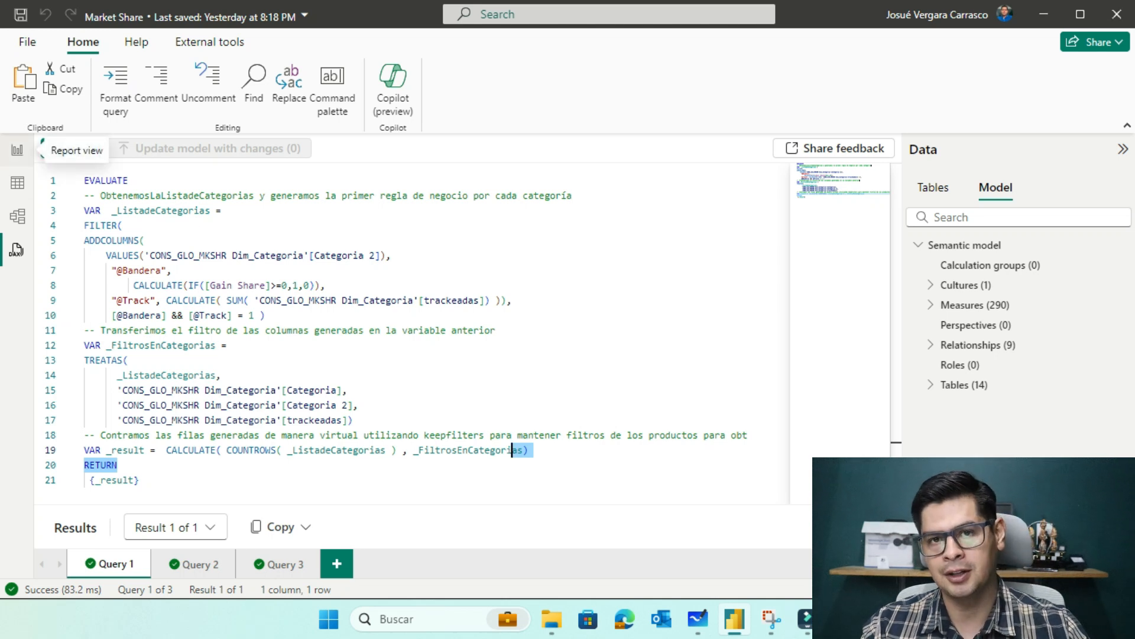
Go back to the report page and replace the ganada measure in the selected card with Ganadas.
{"action": "left_click", "coordinate": [17, 149]}
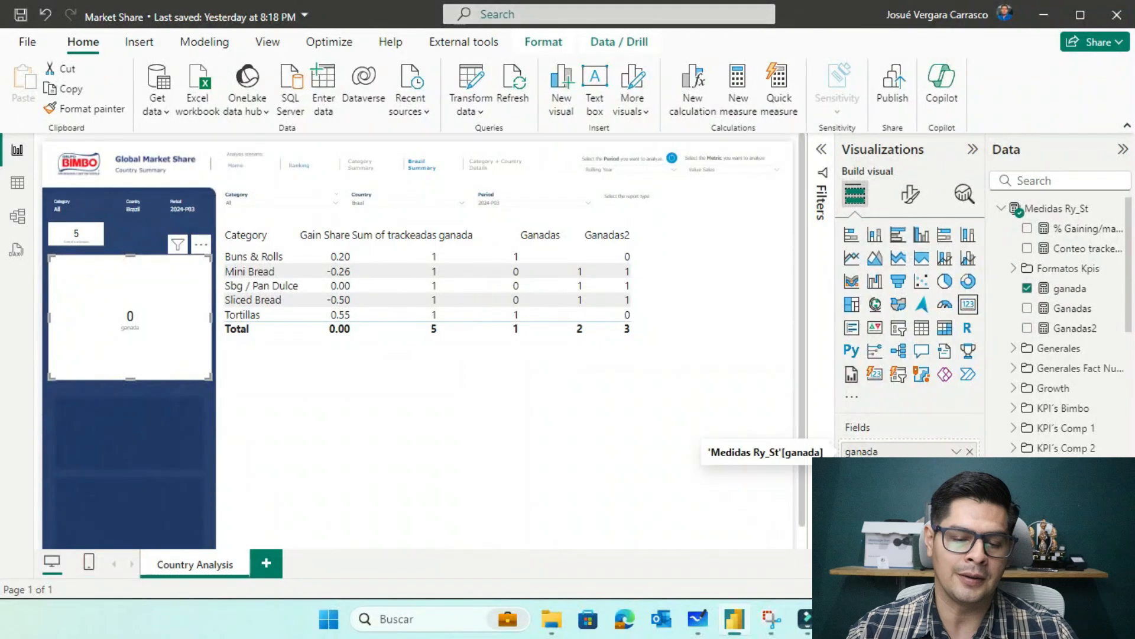
{"action": "left_click", "coordinate": [970, 451]}
{"action": "left_click_drag", "start_coordinate": [1073, 308], "coordinate": [881, 450]}
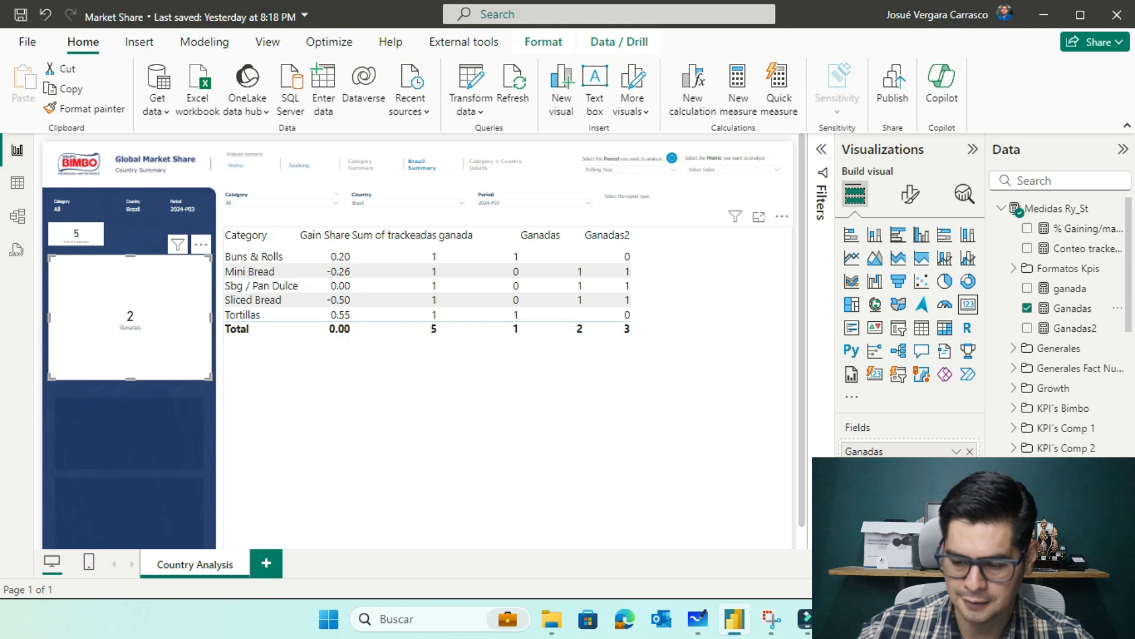
Switch to Microsoft Whiteboard and examine the Step1 and TREATAS code, the category table linked to it and the data model diagram.
{"action": "key", "text": "alt+Tab"}
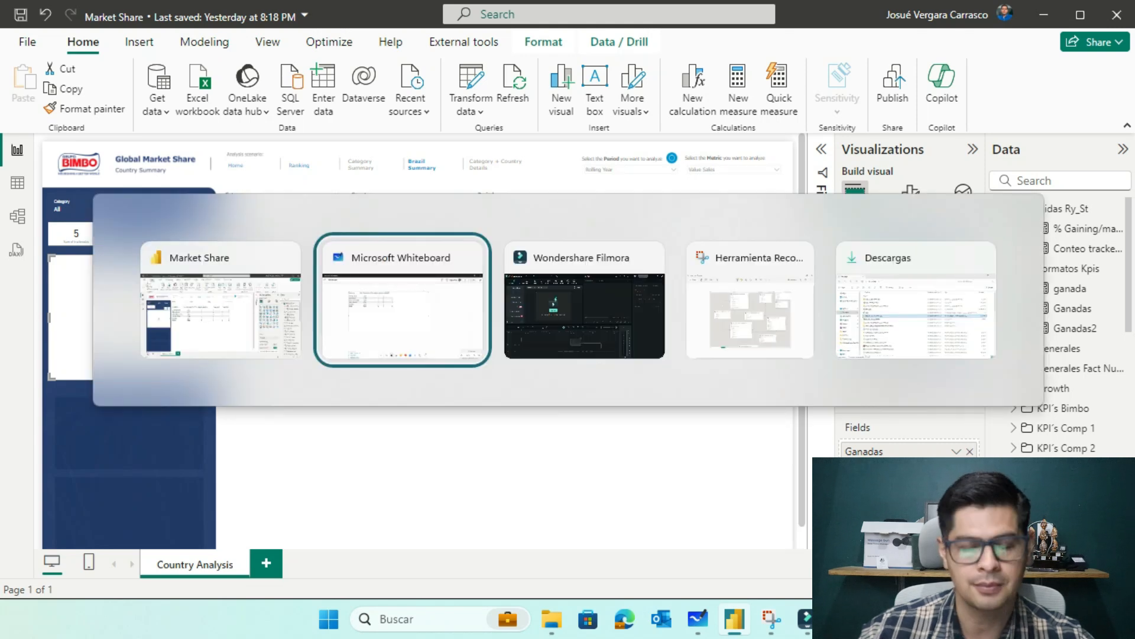
{"action": "key", "text": "Tab"}
{"action": "key", "text": "Tab"}
{"action": "key", "text": "alt+Tab"}
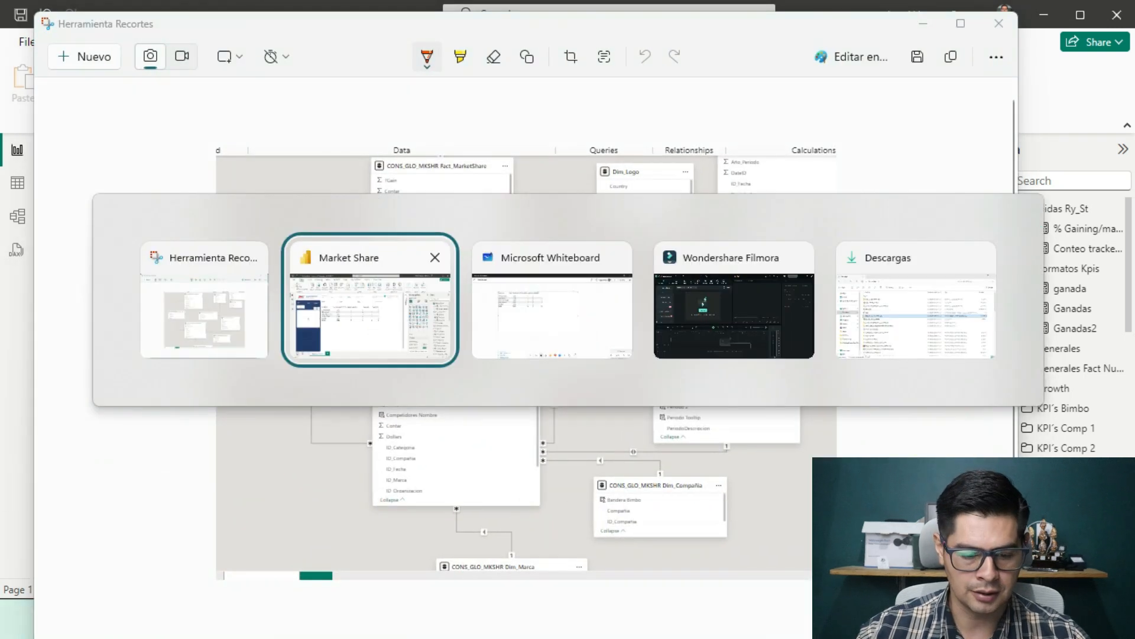
{"action": "key", "text": "Tab"}
{"action": "scroll", "coordinate": [568, 319], "scroll_direction": "down", "scroll_amount": 6}
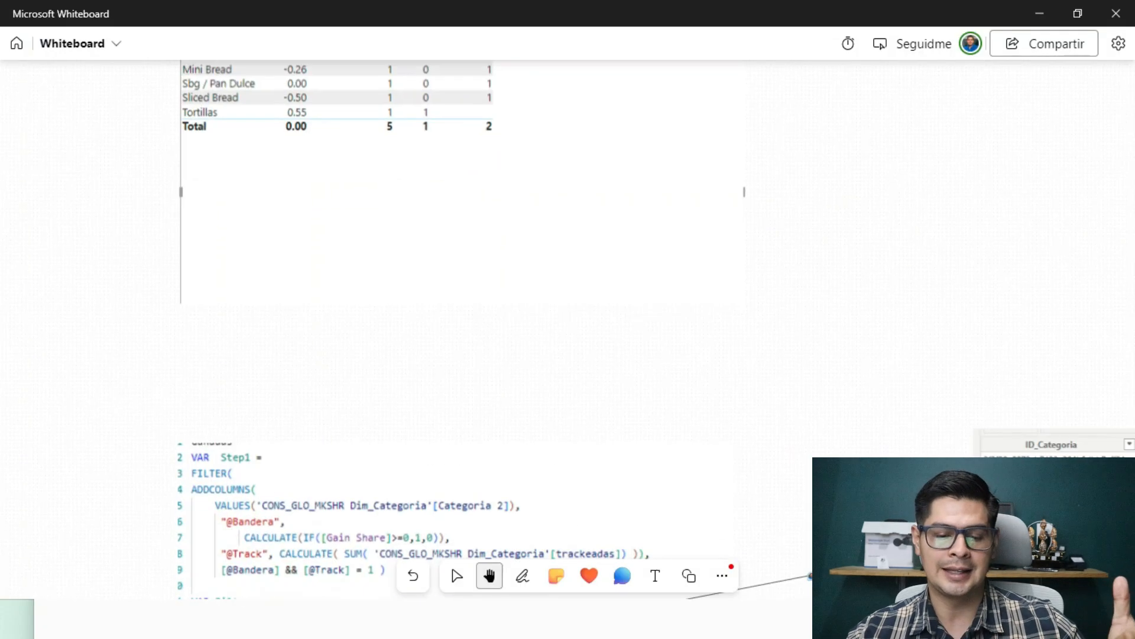
{"action": "left_click_drag", "start_coordinate": [650, 385], "coordinate": [539, 262]}
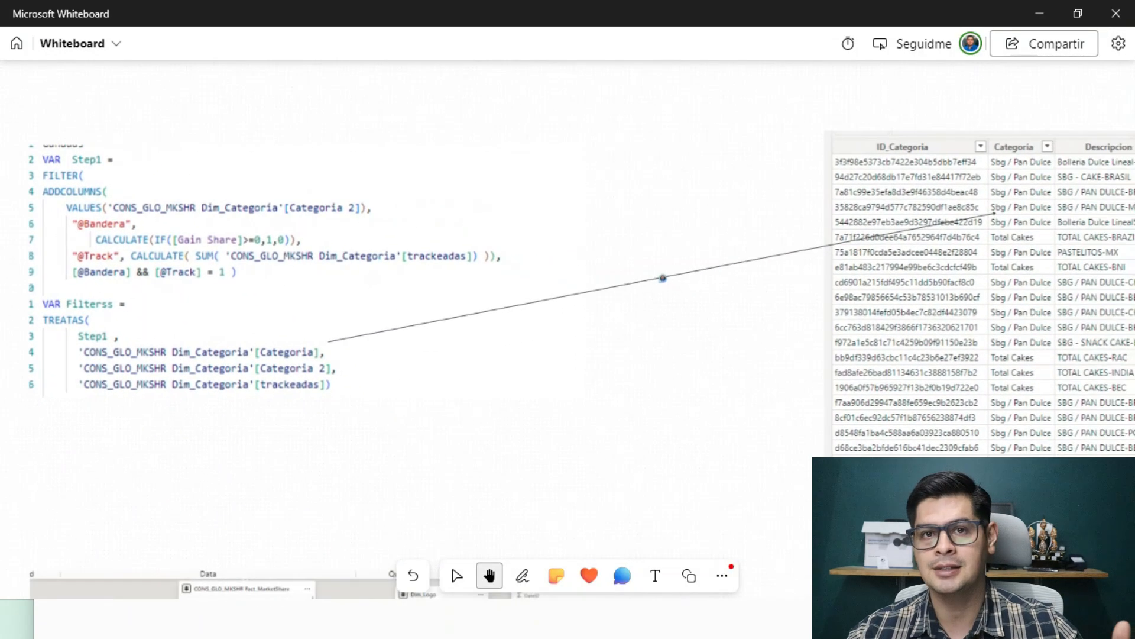
{"action": "scroll", "coordinate": [213, 280], "scroll_direction": "down", "scroll_amount": 1}
{"action": "left_click_drag", "start_coordinate": [213, 279], "coordinate": [231, 328]}
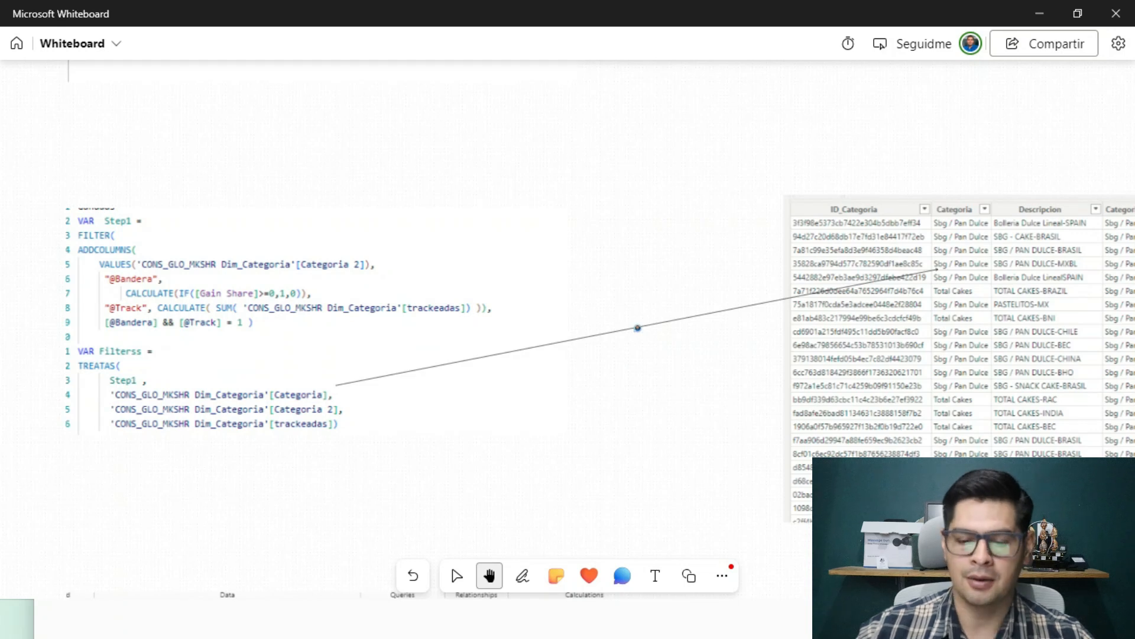
{"action": "left_click_drag", "start_coordinate": [231, 328], "coordinate": [233, 268]}
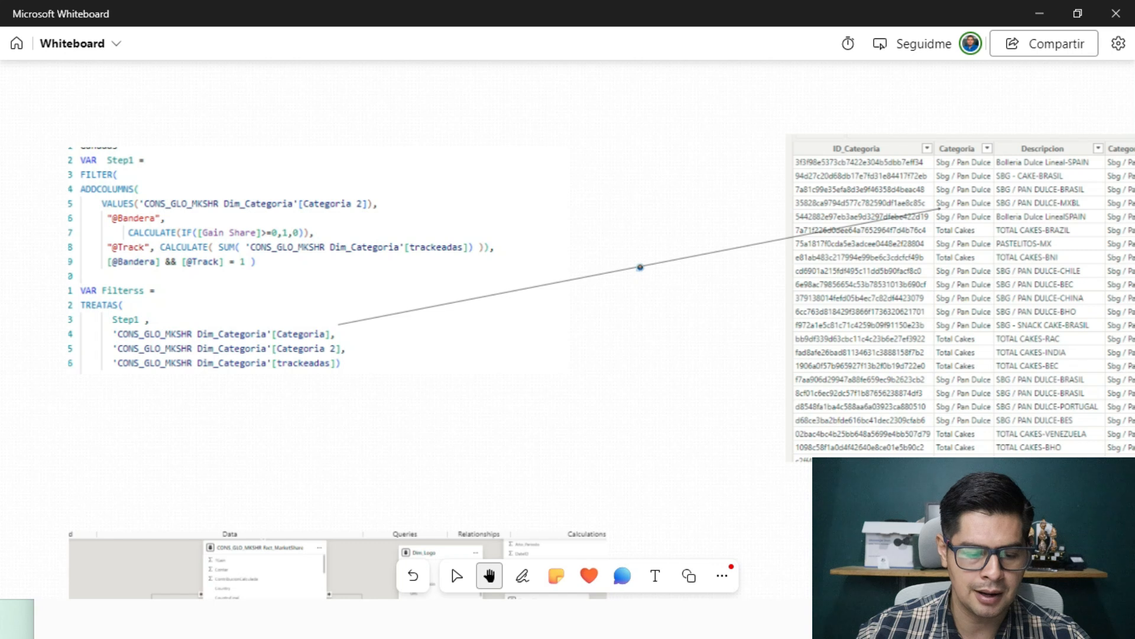
{"action": "left_click_drag", "start_coordinate": [591, 443], "coordinate": [649, 131]}
{"action": "left_click_drag", "start_coordinate": [443, 355], "coordinate": [382, 280]}
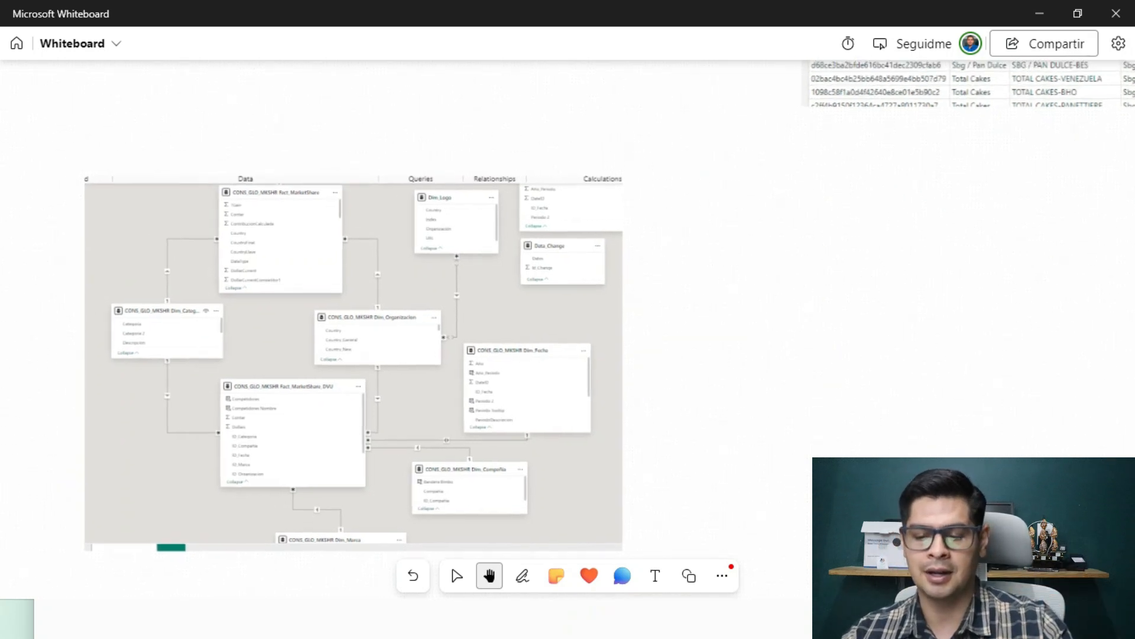
Switch back to the Power BI report and select the table visual listing the categories with their Gain Share and Ganadas values.
{"action": "key", "text": "alt+Tab"}
{"action": "key", "text": "alt+Tab"}
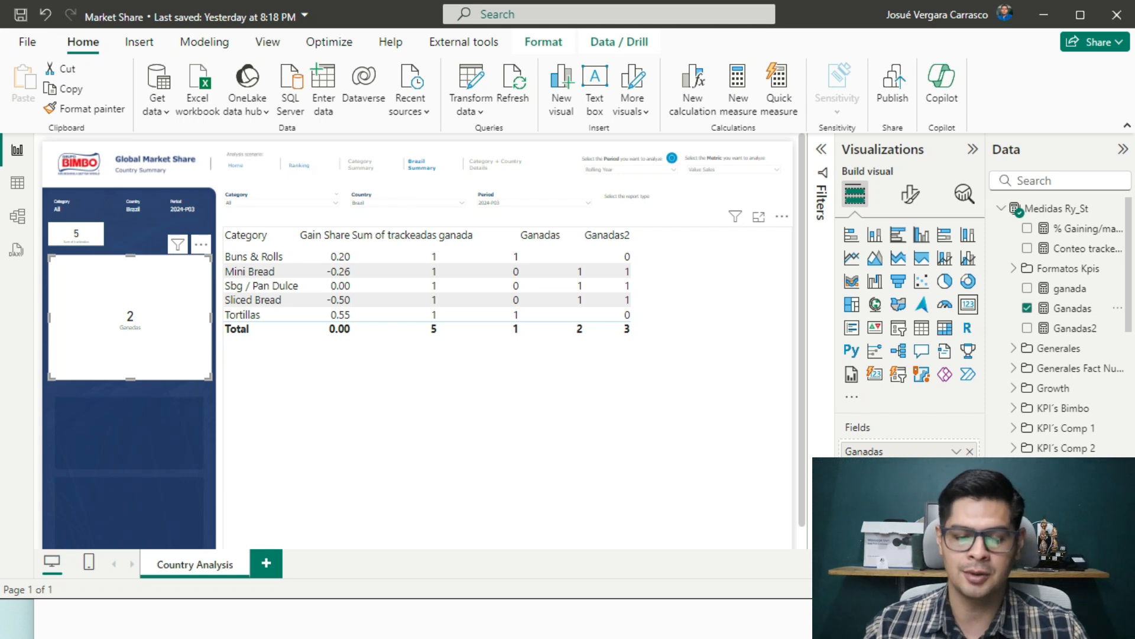
{"action": "left_click", "coordinate": [507, 408]}
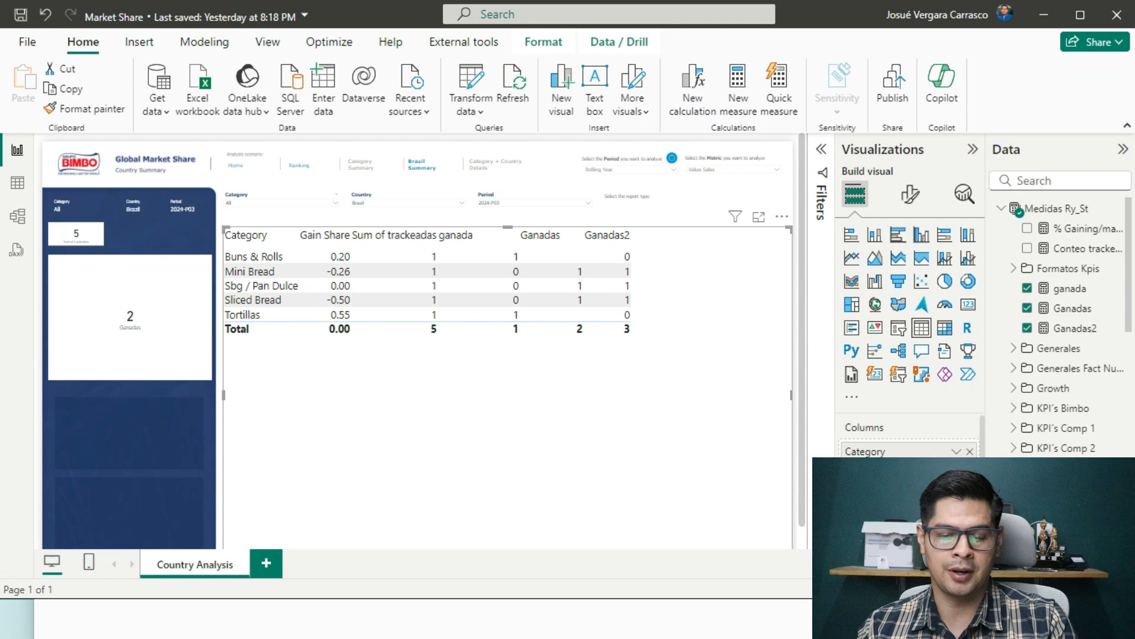